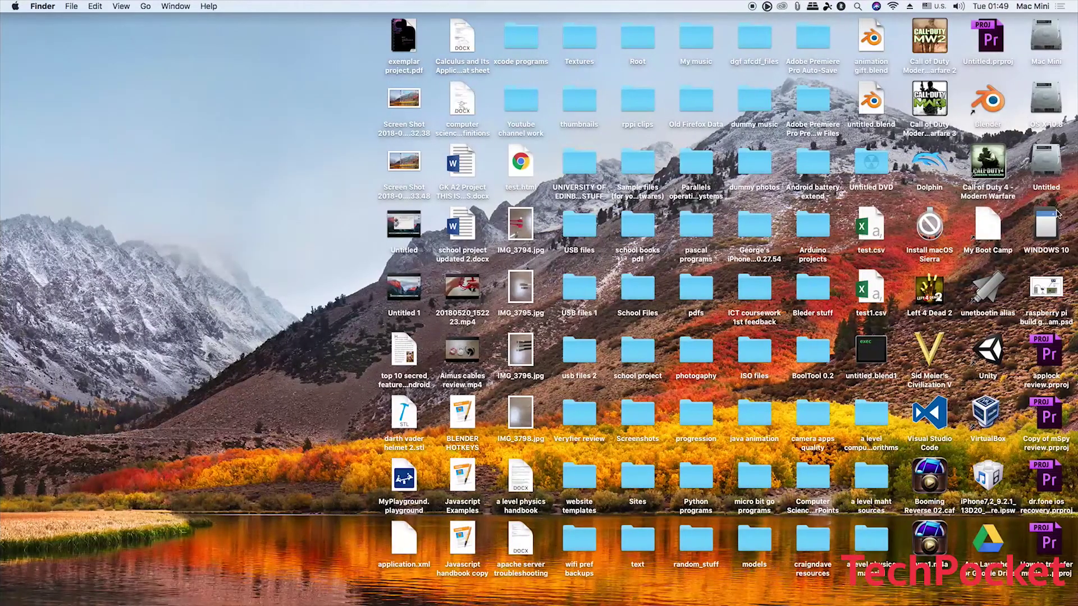
double_click(1046, 223)
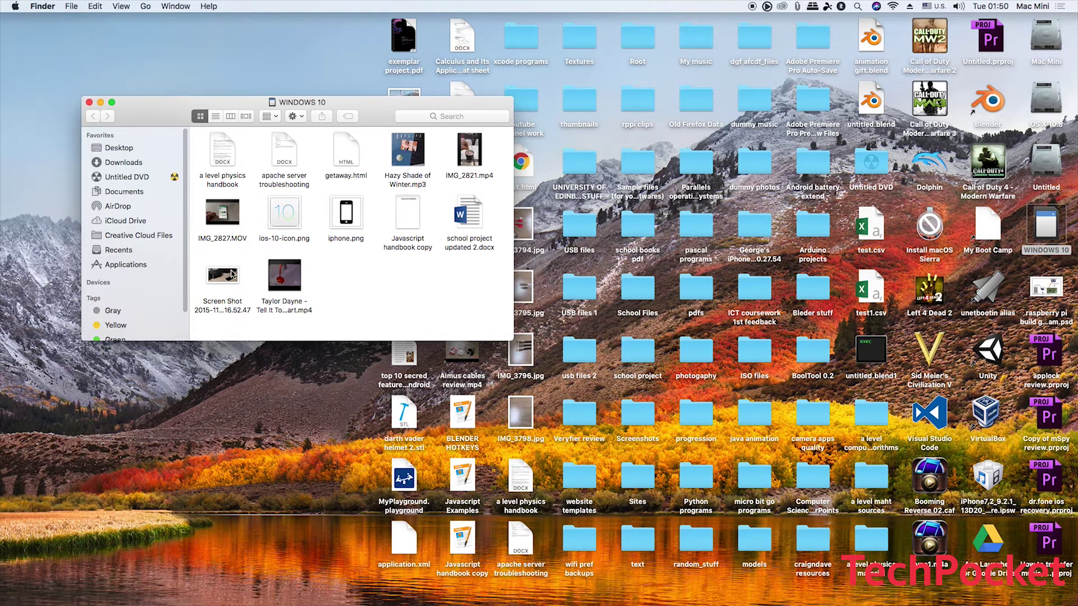
left_click_drag(500, 329, 315, 106)
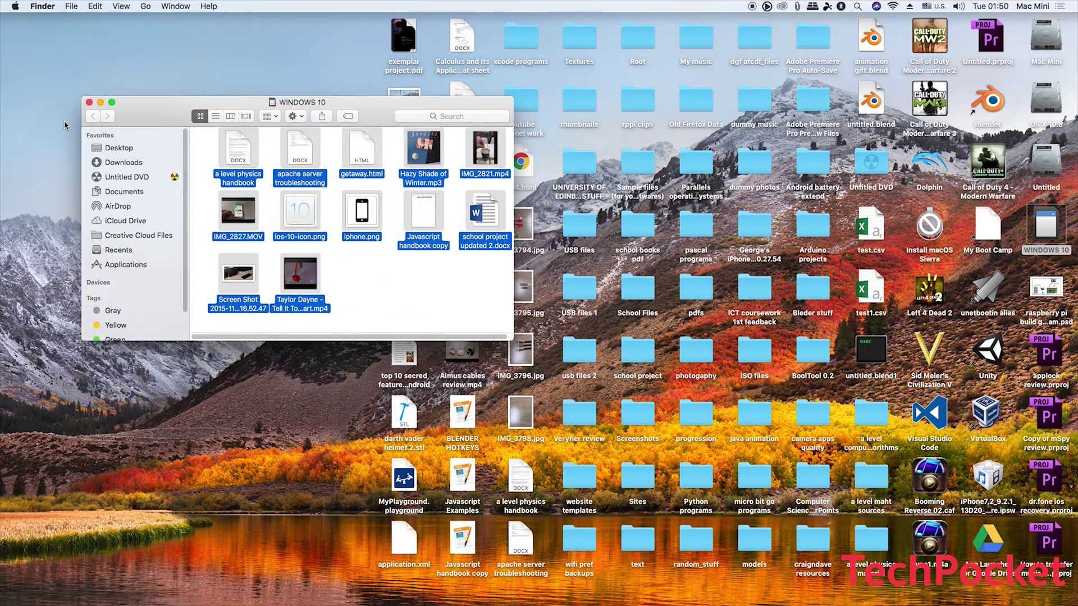
left_click(88, 102)
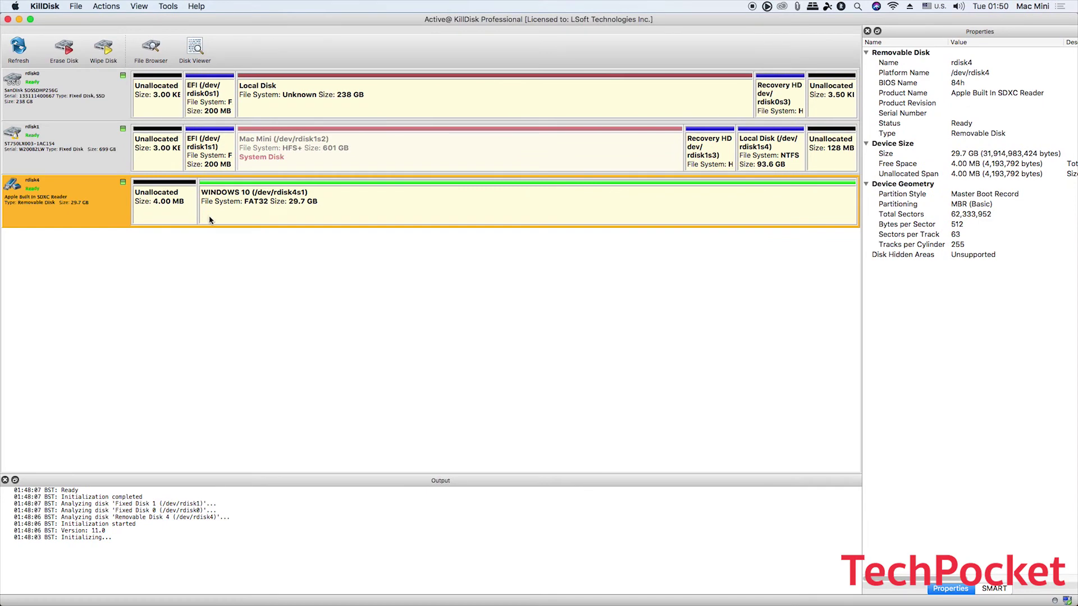
Inspect the SD card's raw hex sectors in Disk Viewer, then return to the disk list
left_click(195, 49)
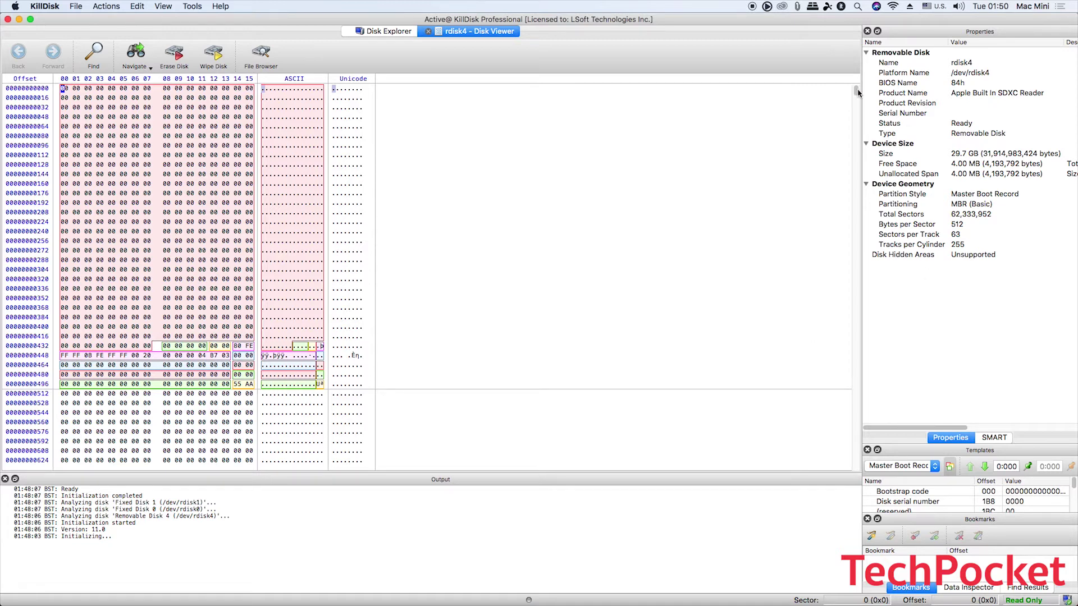
left_click_drag(858, 93, 858, 90)
left_click_drag(858, 91, 858, 93)
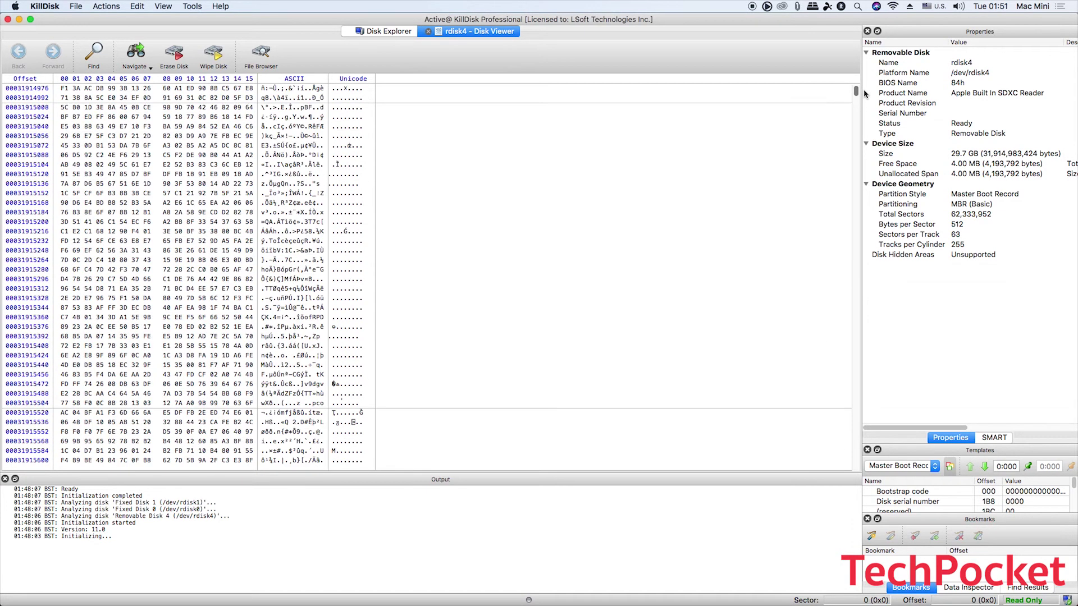
left_click_drag(865, 90, 866, 92)
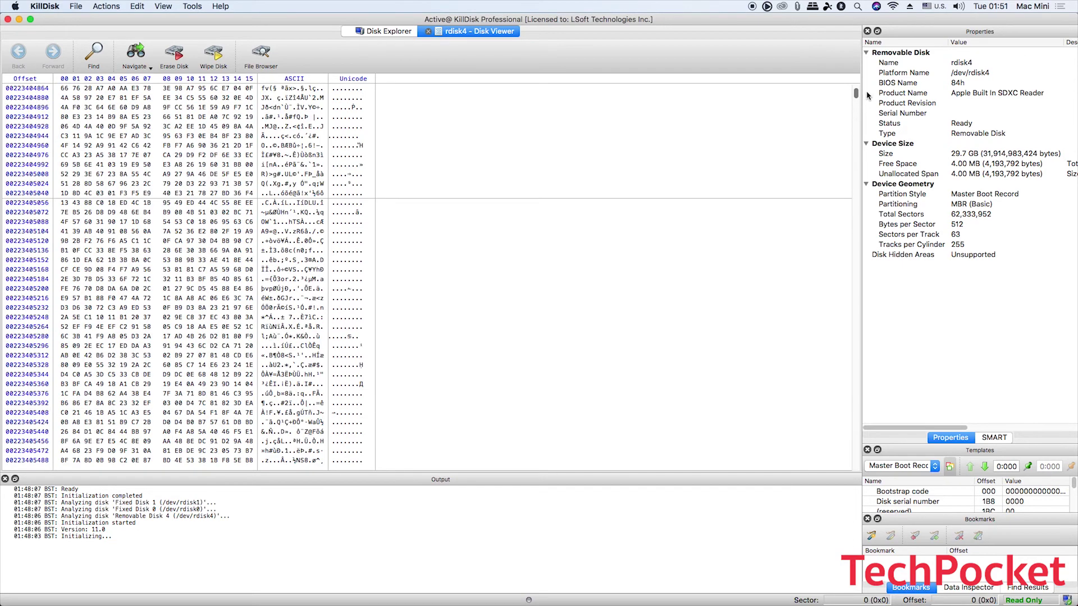
left_click(388, 31)
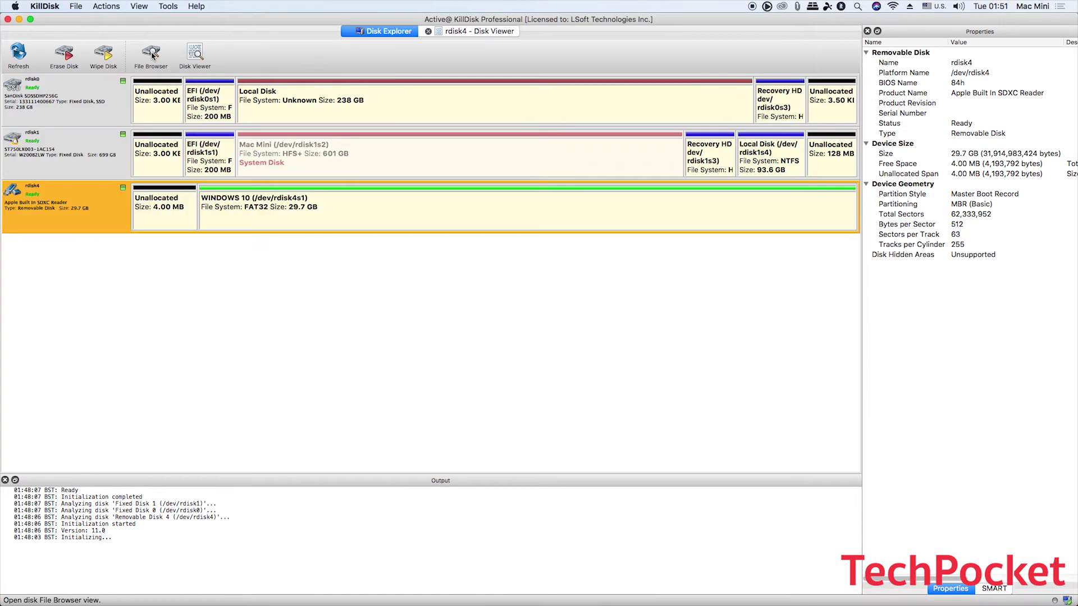
Browse the WINDOWS 10 partition's files, then return to the disk list with rdisk4 selected
left_click(155, 54)
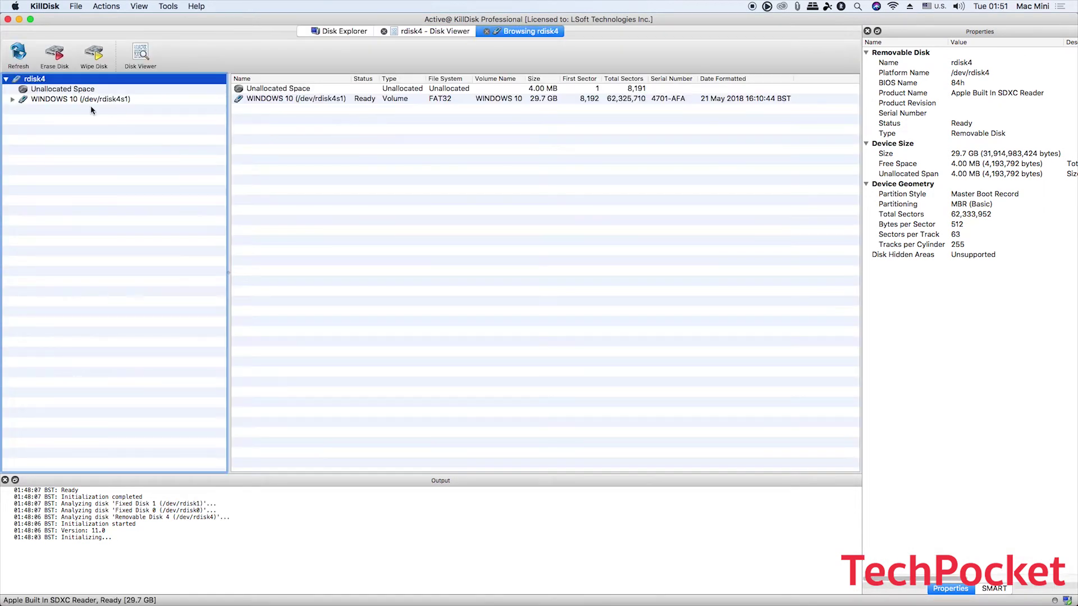
left_click(11, 100)
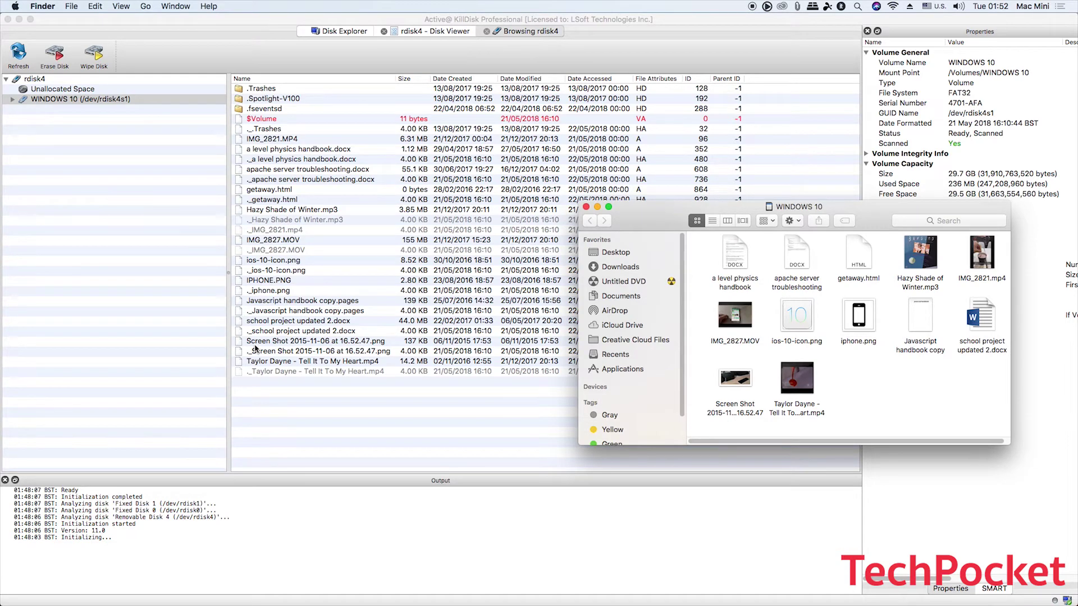
left_click(792, 382)
left_click(587, 209)
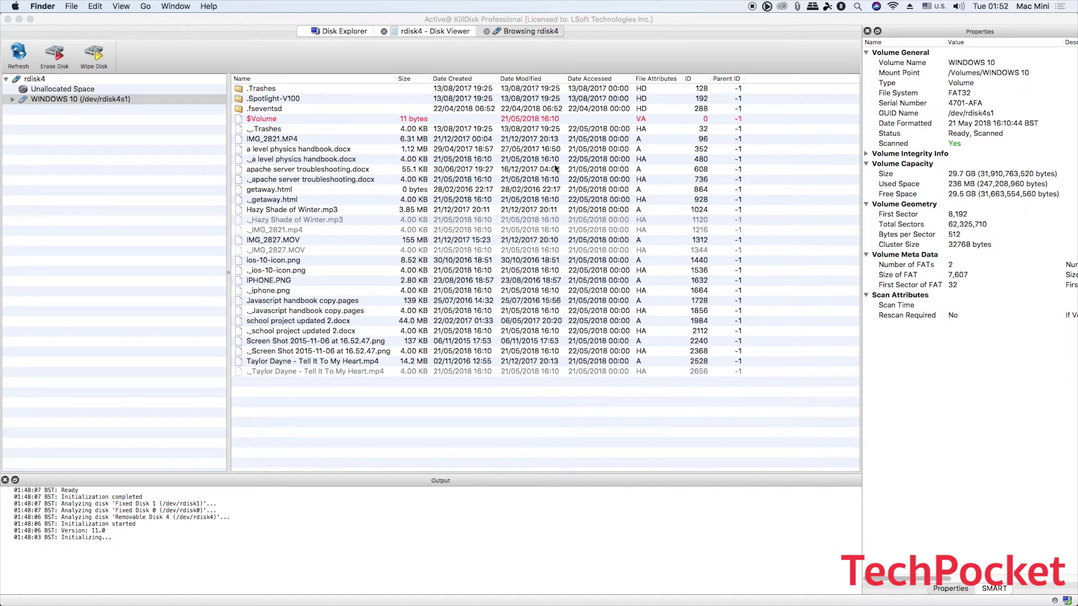
left_click(335, 31)
left_click(80, 207)
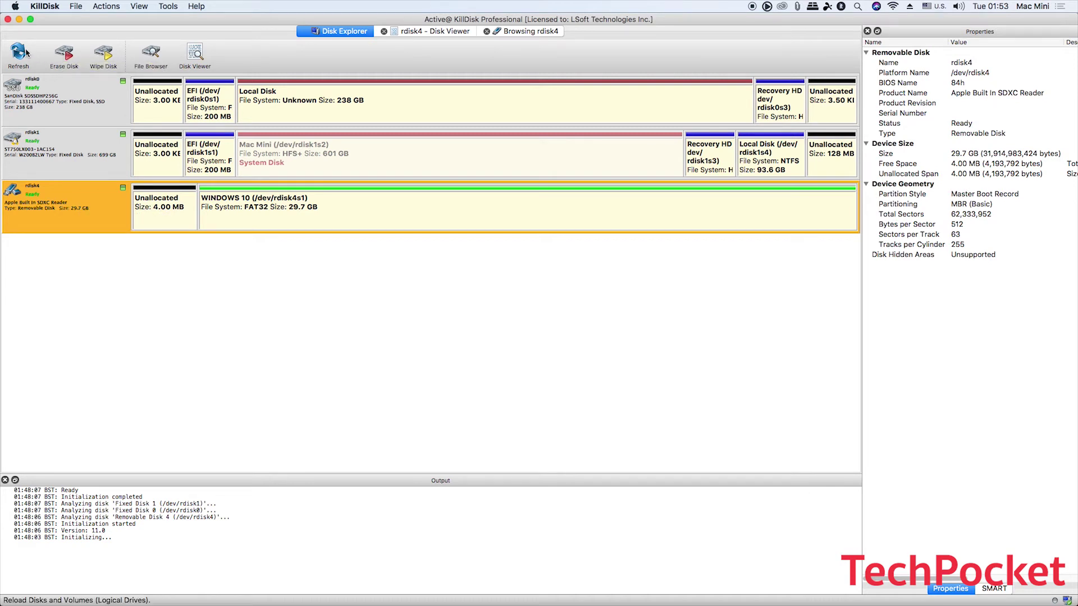
Open the Erase Disk settings for rdisk4 and try the volume and unallocated-space areas
left_click(64, 53)
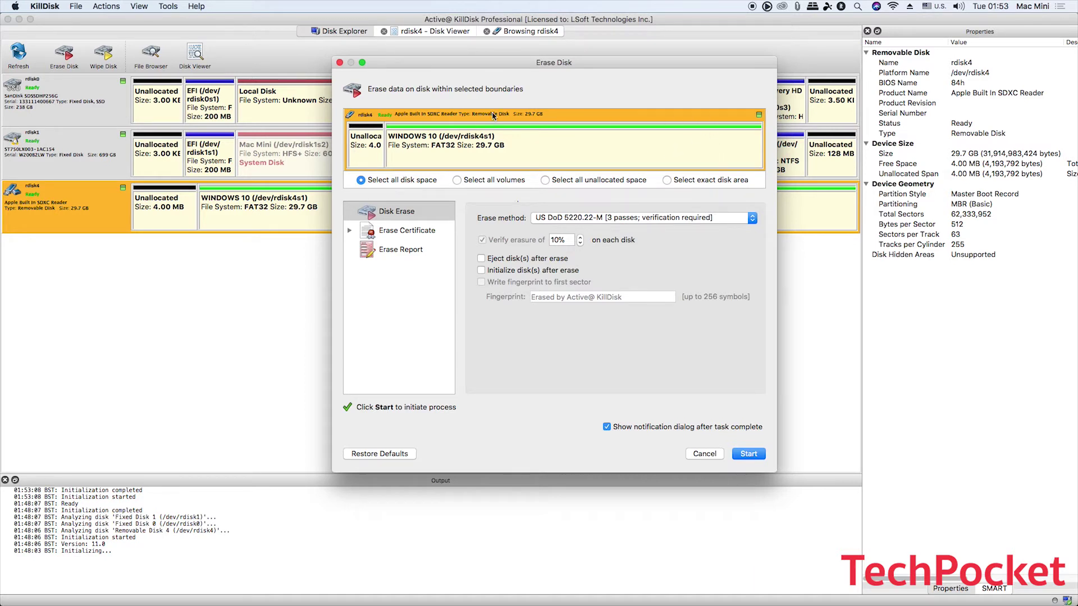
left_click(456, 181)
left_click(368, 159)
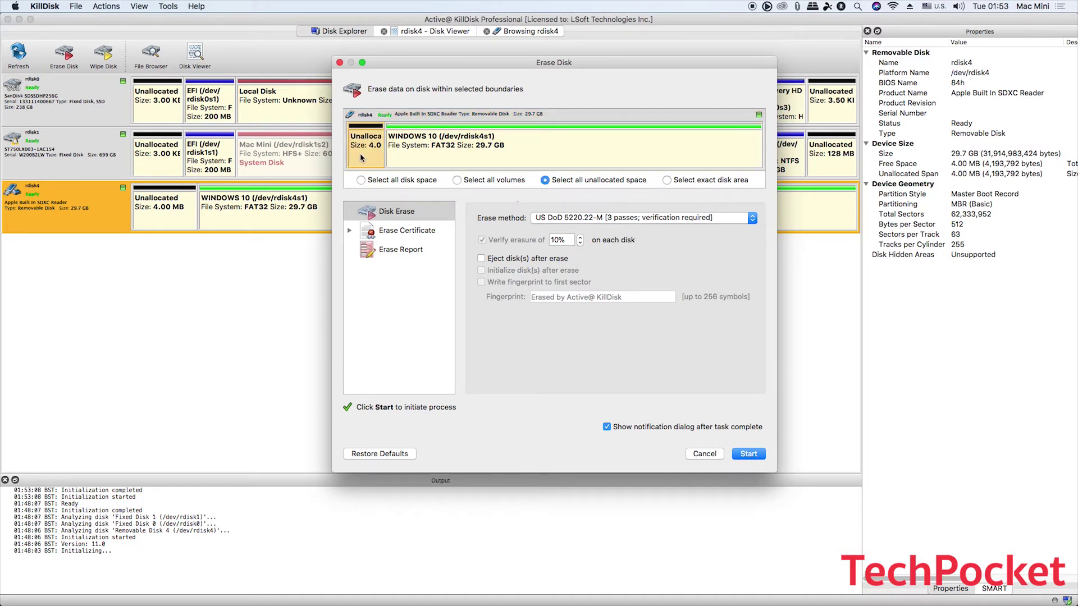
left_click(569, 158)
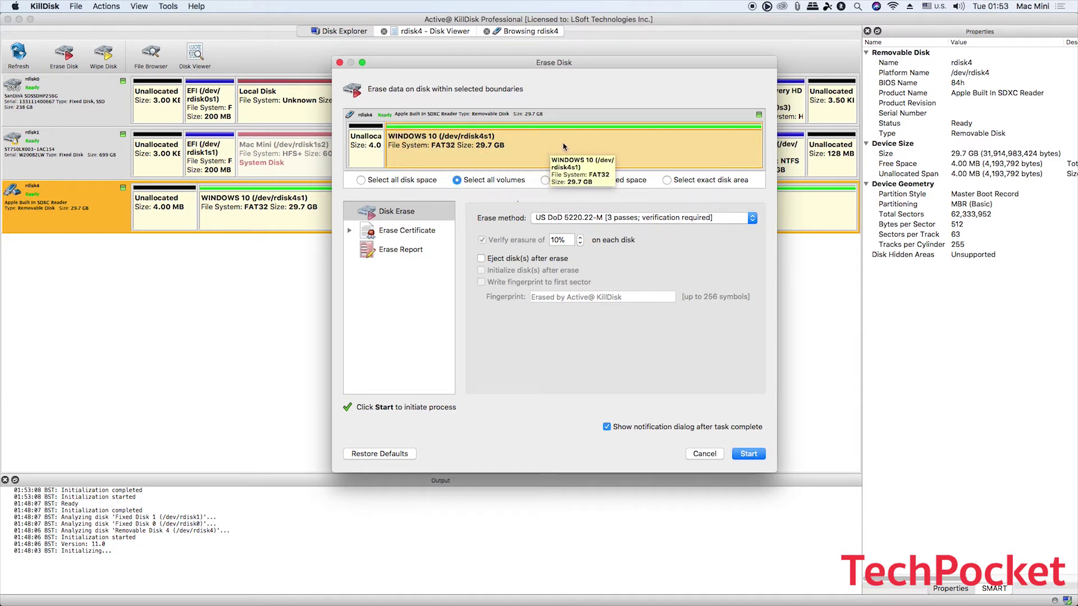
left_click(545, 179)
Experiment with a custom sector range, then choose all disk space as the erase area
left_click(666, 180)
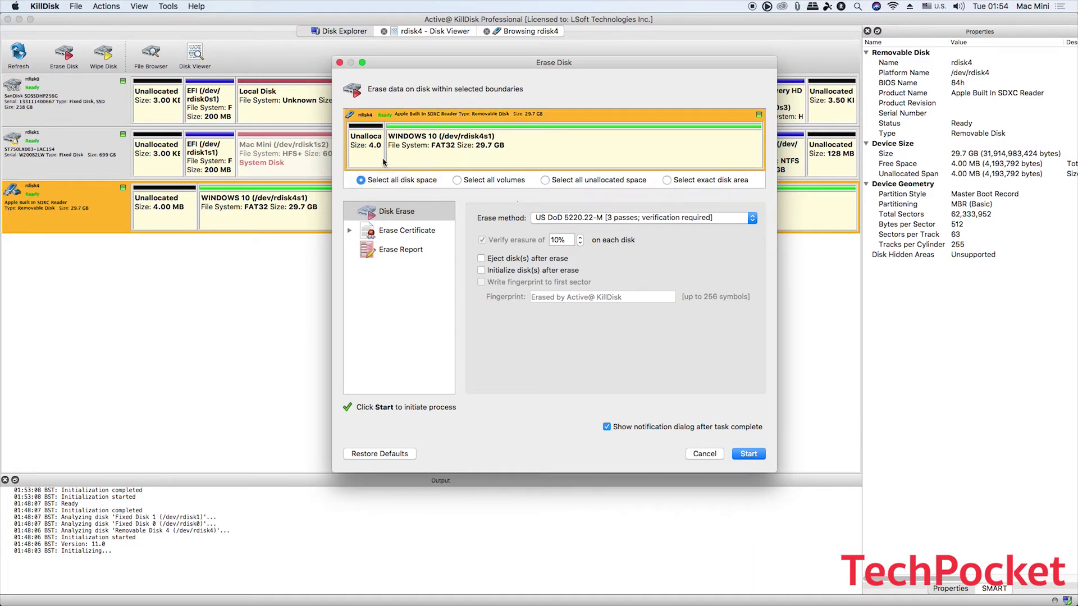
left_click(667, 180)
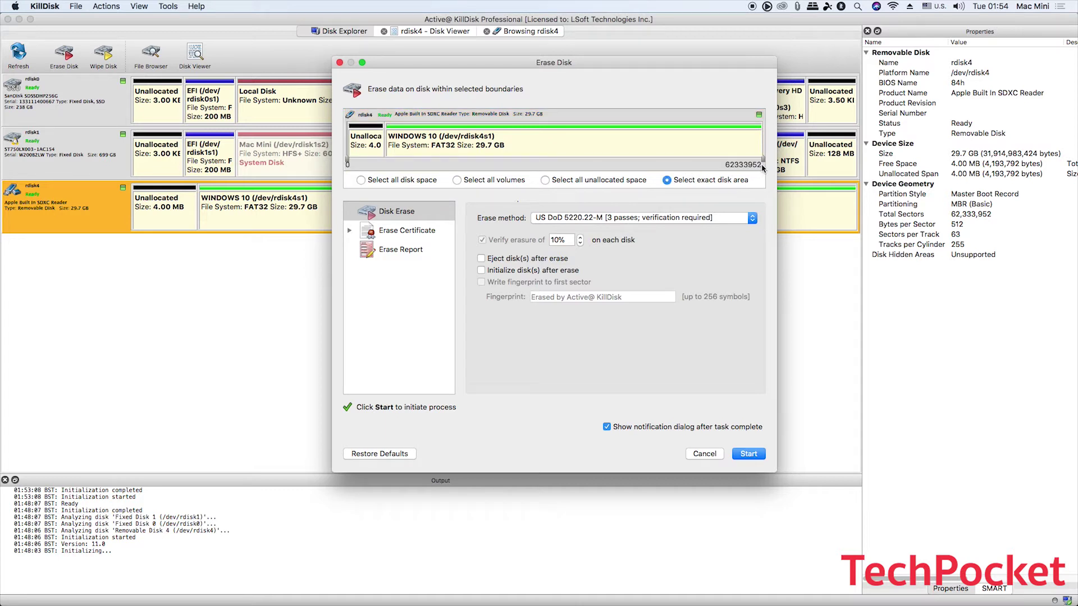
left_click_drag(763, 161, 666, 163)
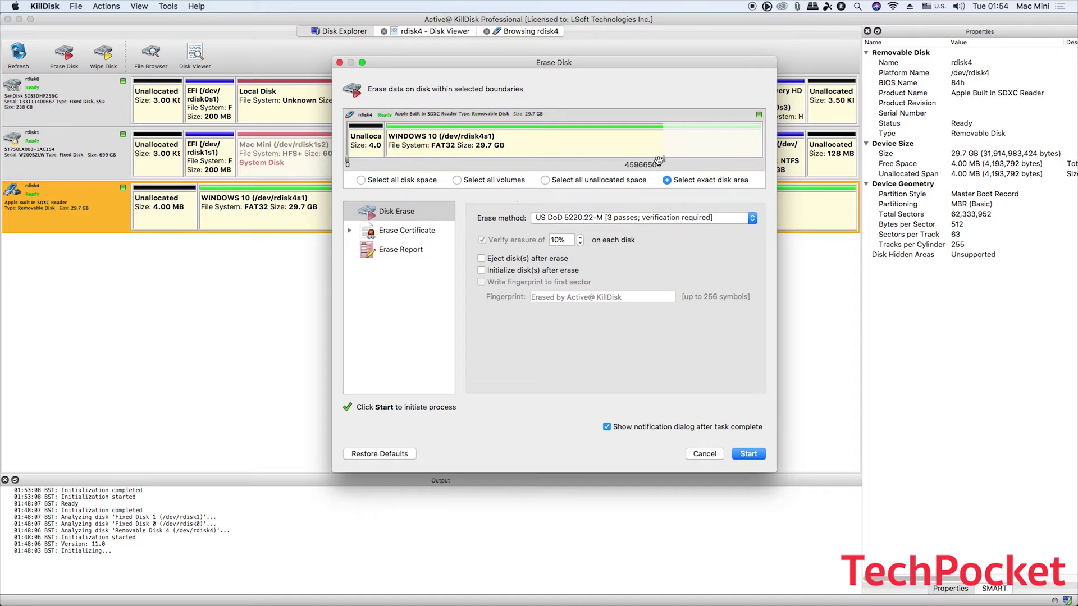
left_click(667, 180)
left_click_drag(763, 160, 606, 161)
left_click_drag(346, 160, 505, 161)
left_click(361, 180)
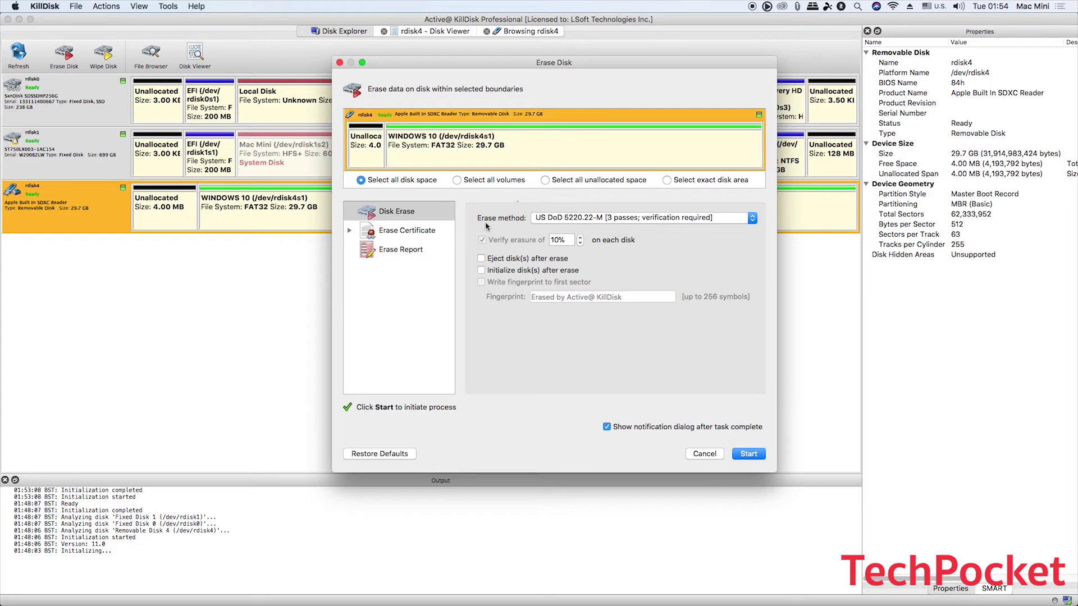
left_click(563, 219)
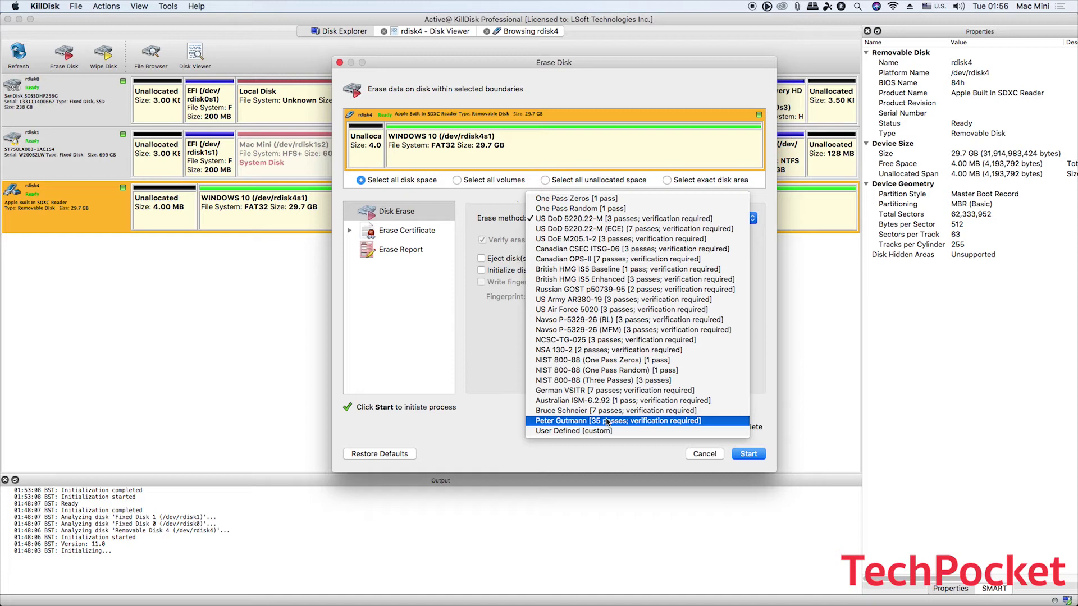
Keep US DoD 5220.22-M as the erase method and show the certificate's Company Information page
left_click(483, 261)
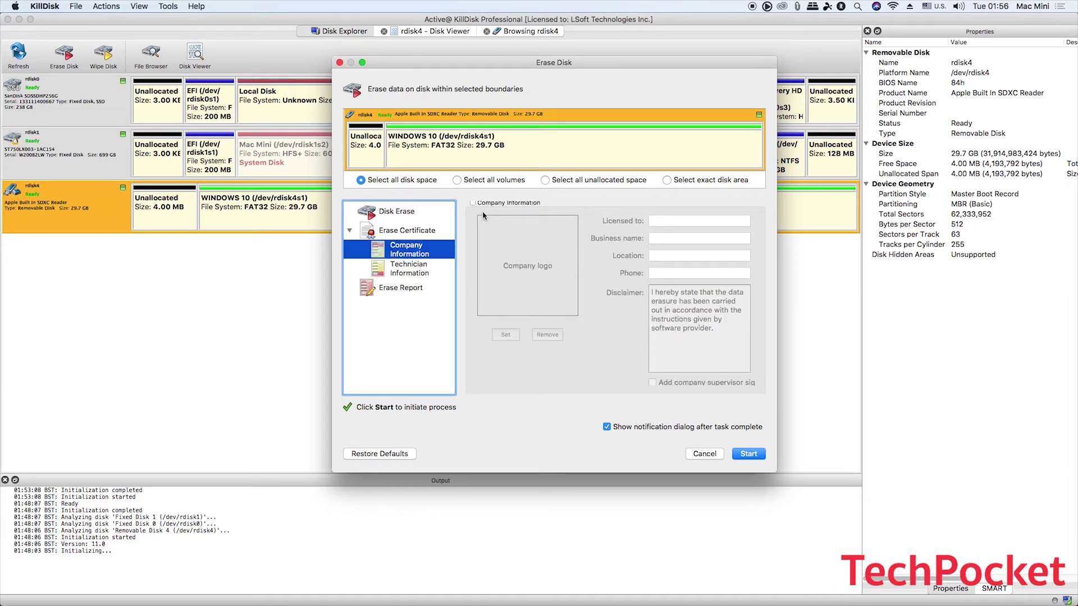
left_click(472, 203)
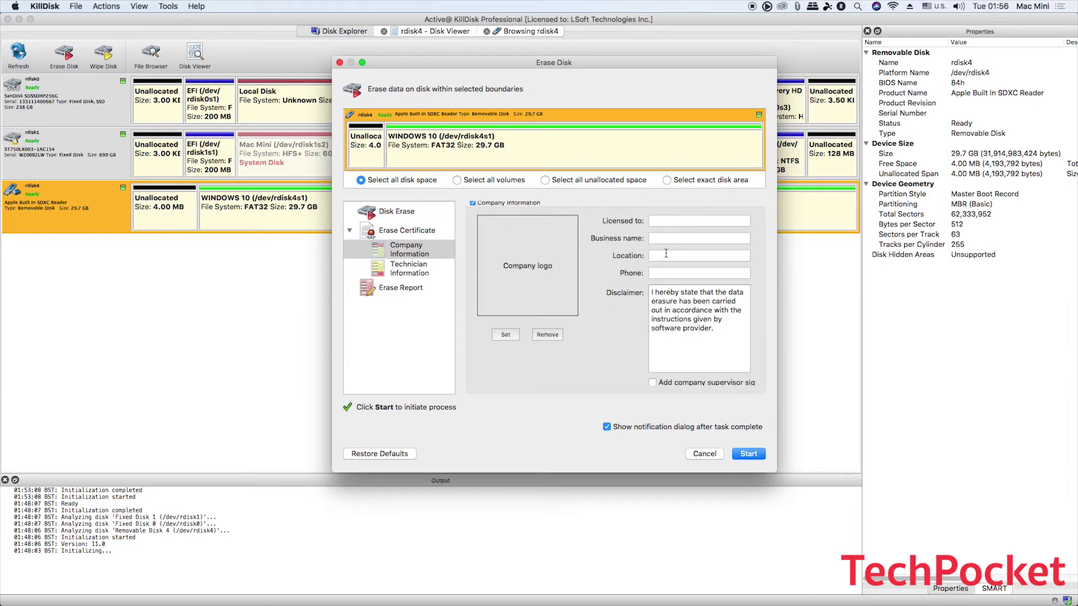
Review the Technician Information and Erase Report pages, then go back to Disk Erase settings
left_click(421, 272)
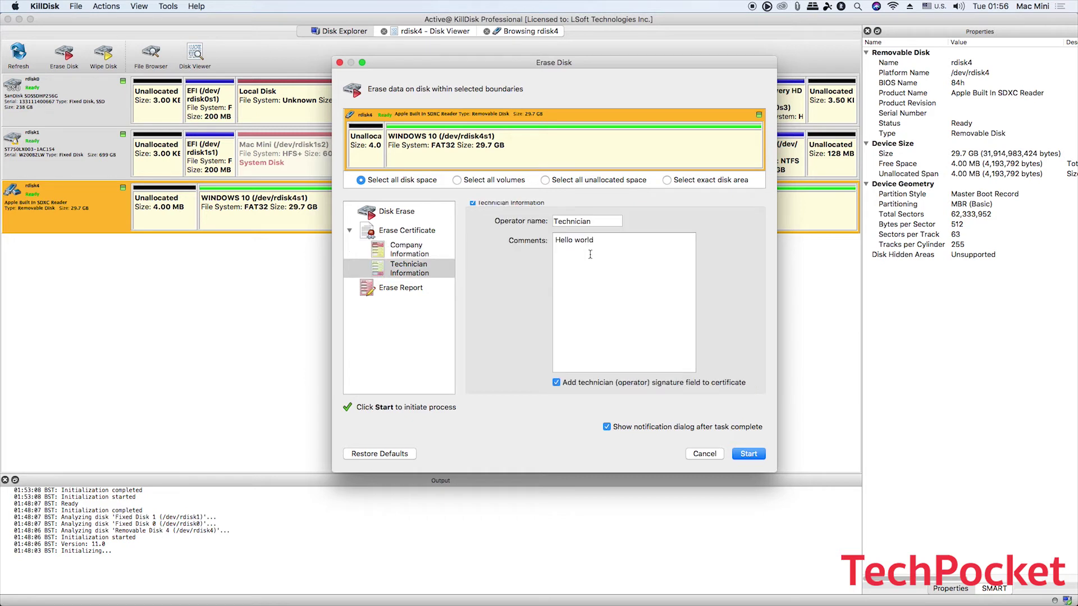
left_click(414, 289)
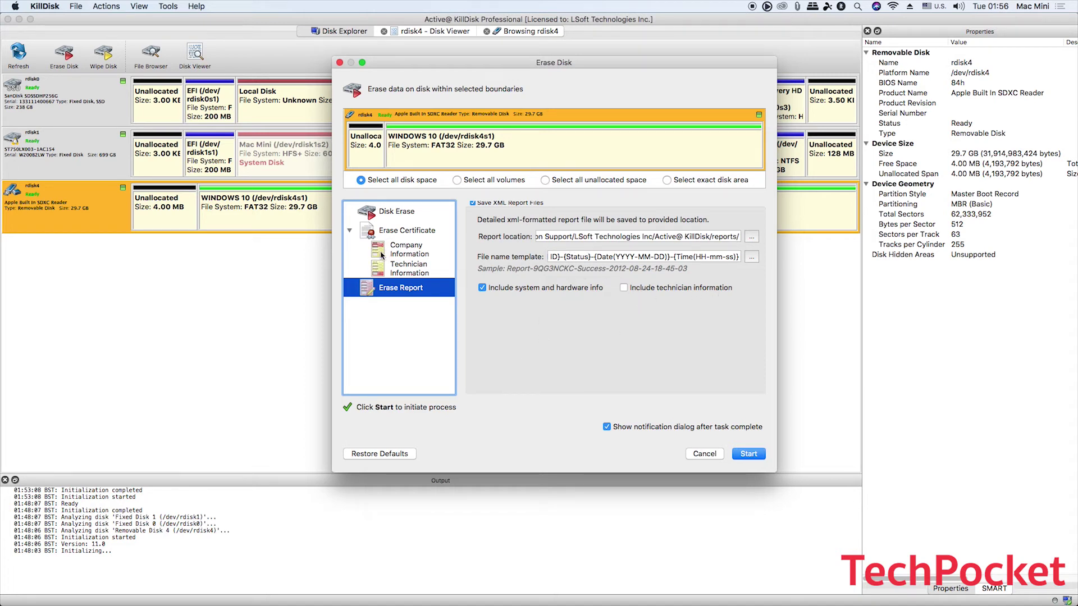
left_click(391, 209)
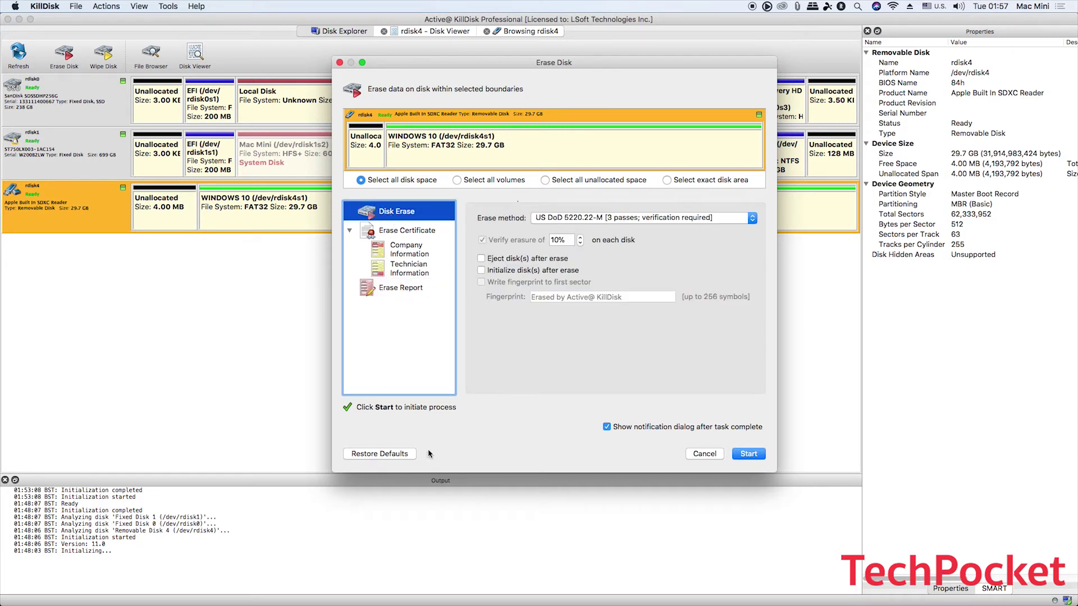
Start the SD card erase, confirming with the keyphrase ERASE-ALL-DATA
left_click(757, 456)
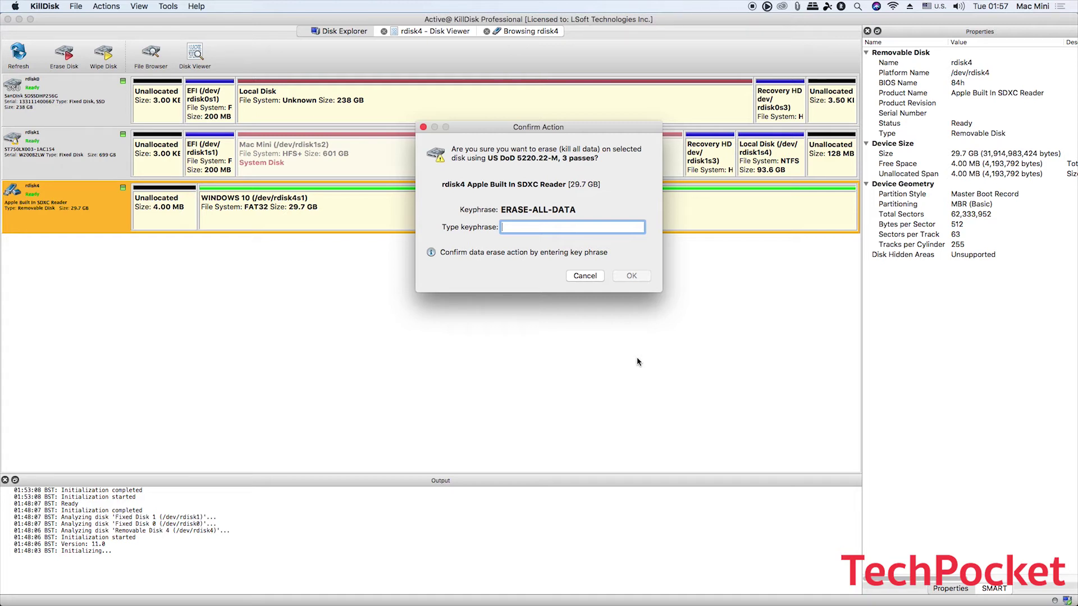
type("ERASE-")
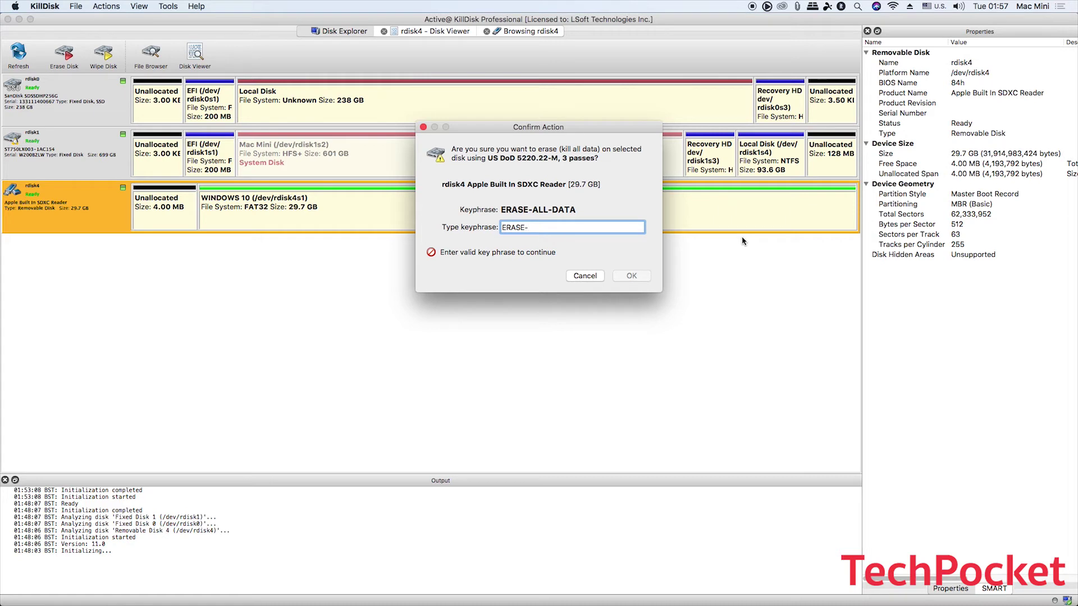
type("ALL-DATA")
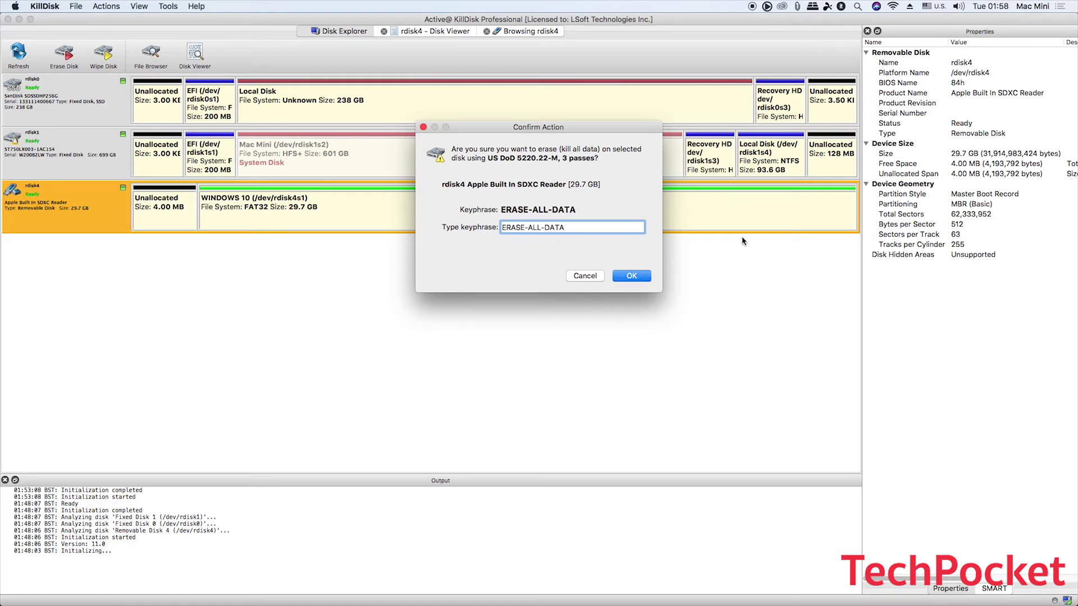
left_click(631, 275)
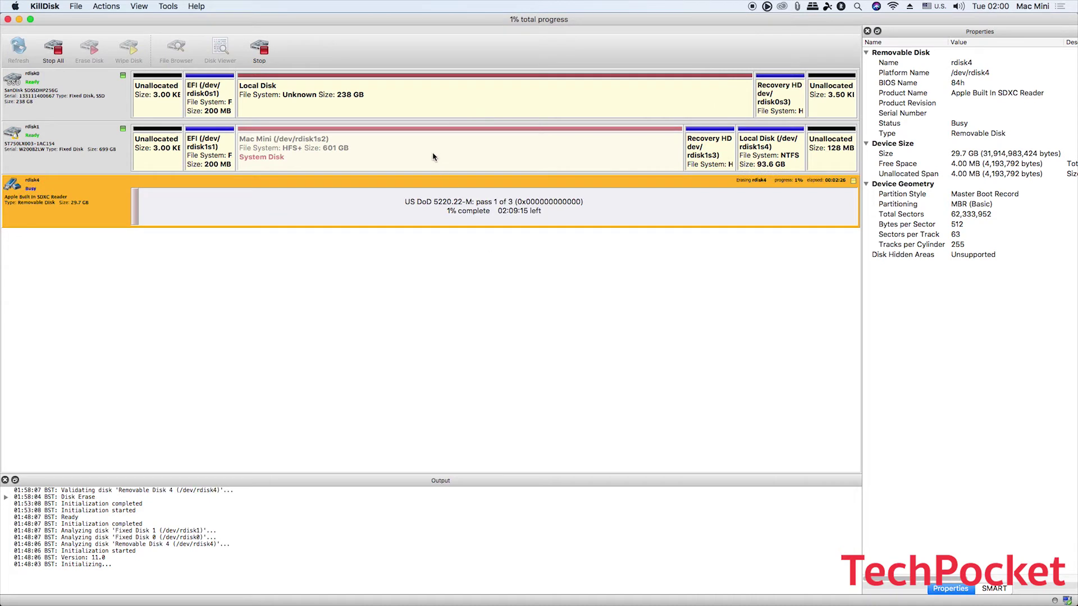
Check the running SD card erase, then select the internal SSD rdisk0 as the target
left_click(444, 102)
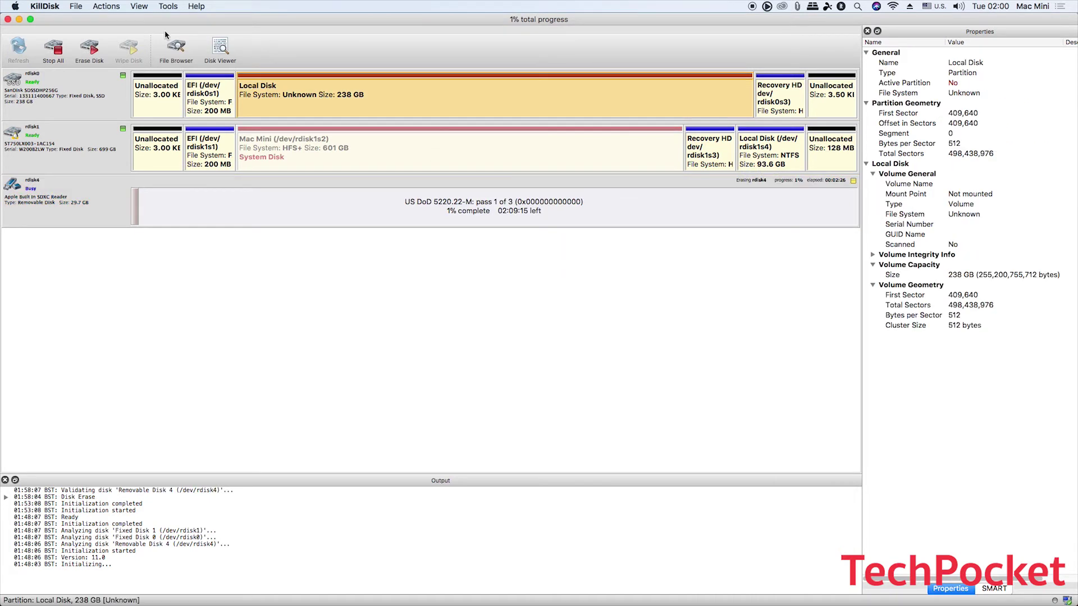
left_click(402, 219)
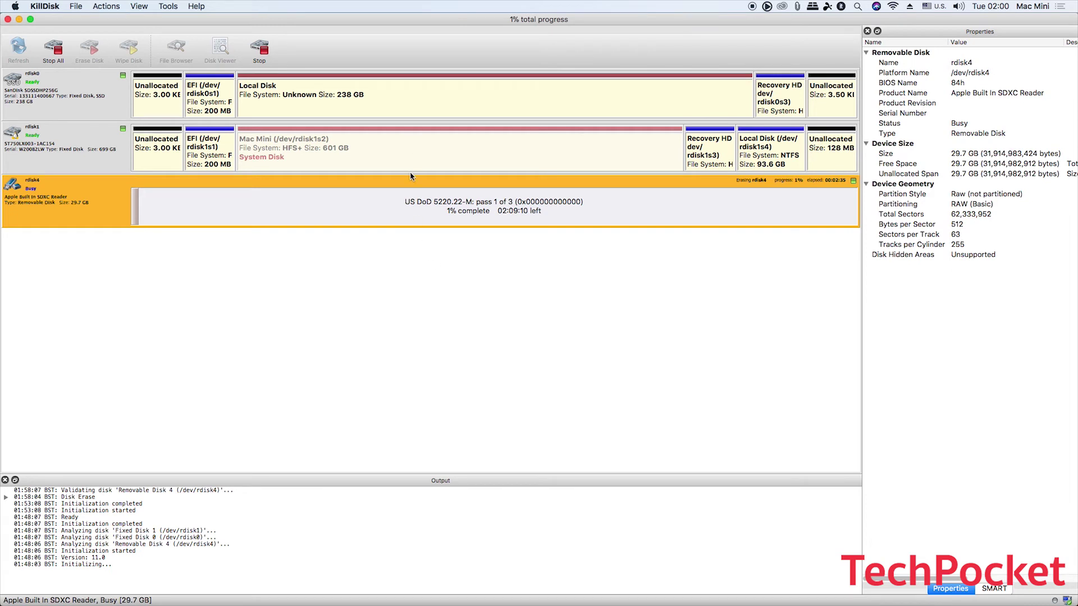
left_click(92, 92)
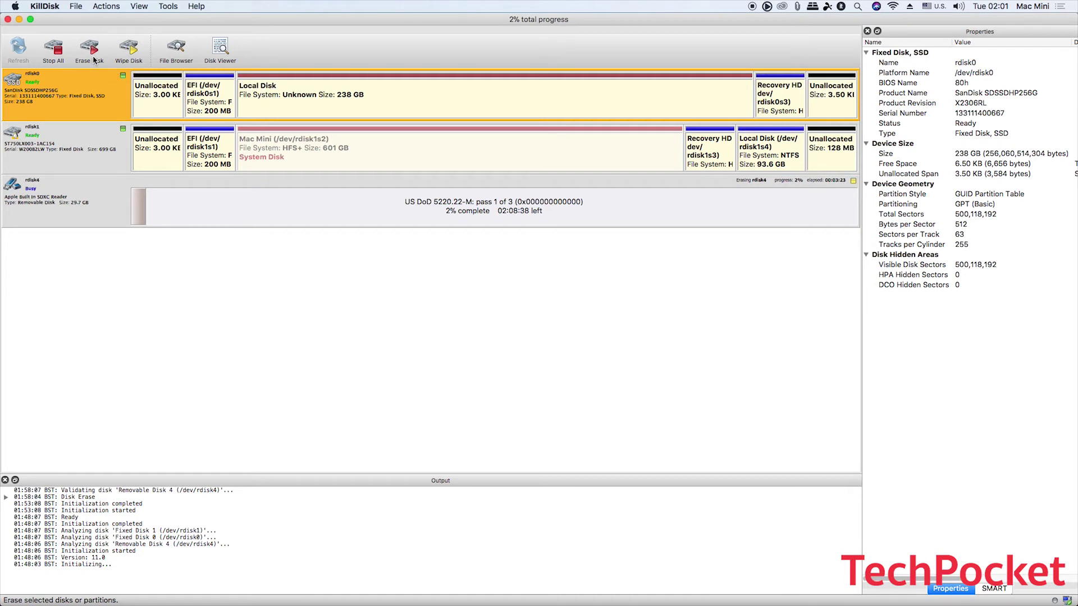
Set up a US DoD 5220.22-M Wipe Disk on rdisk0, including metadata and slack space
left_click(129, 49)
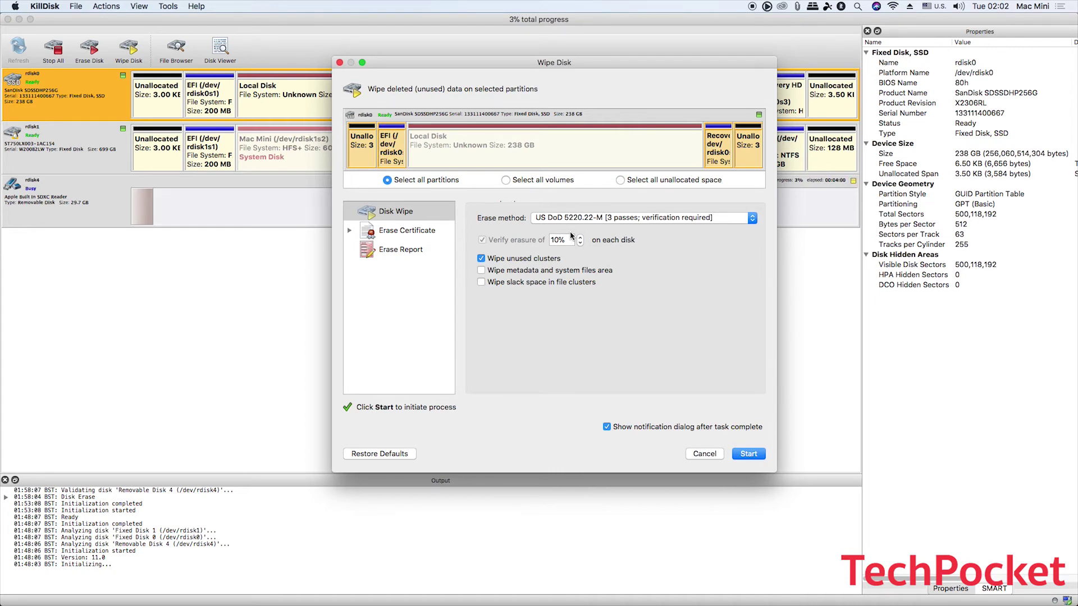
left_click(573, 217)
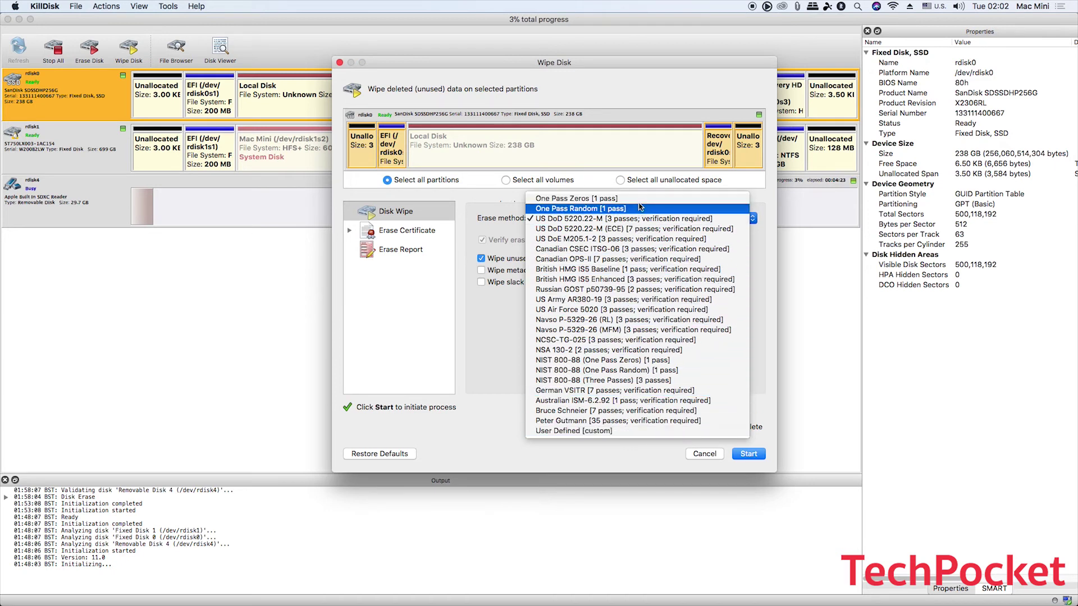
left_click(498, 268)
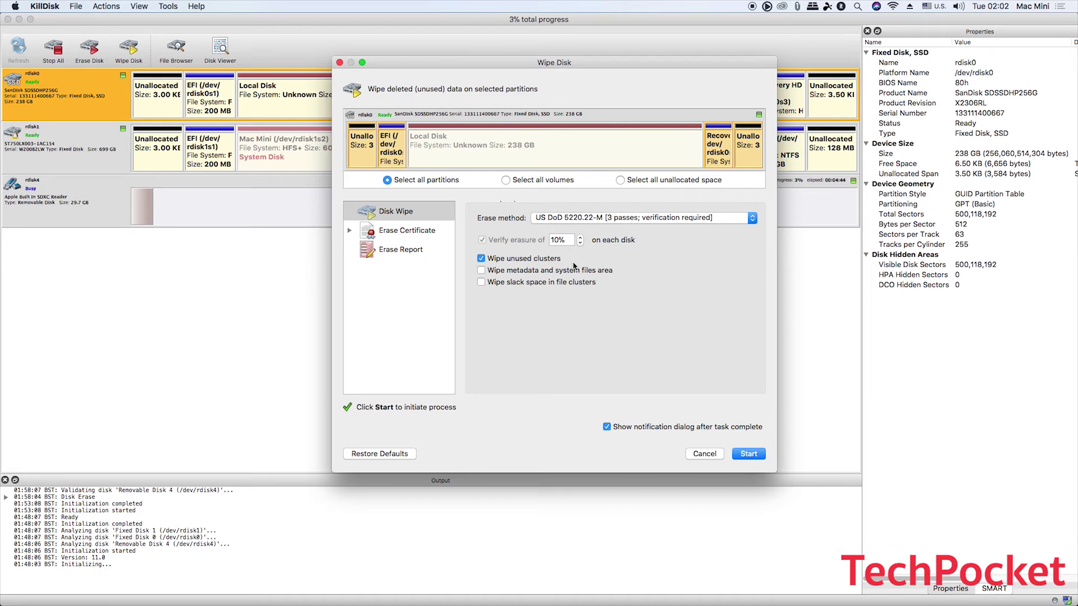
left_click(511, 273)
left_click(548, 283)
left_click(350, 230)
left_click(403, 267)
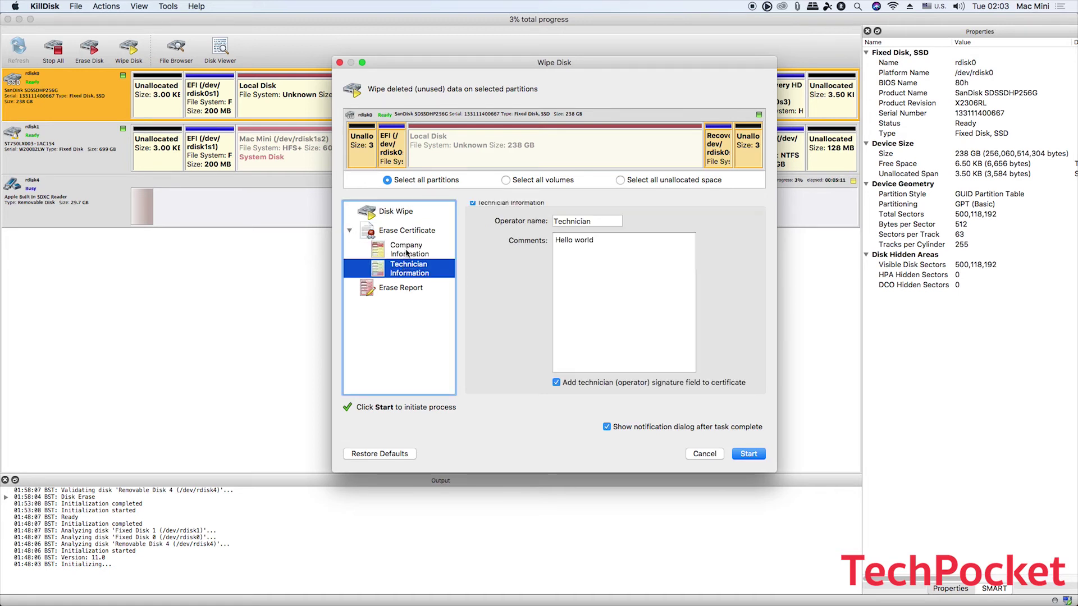
left_click(408, 254)
left_click(427, 271)
left_click(367, 292)
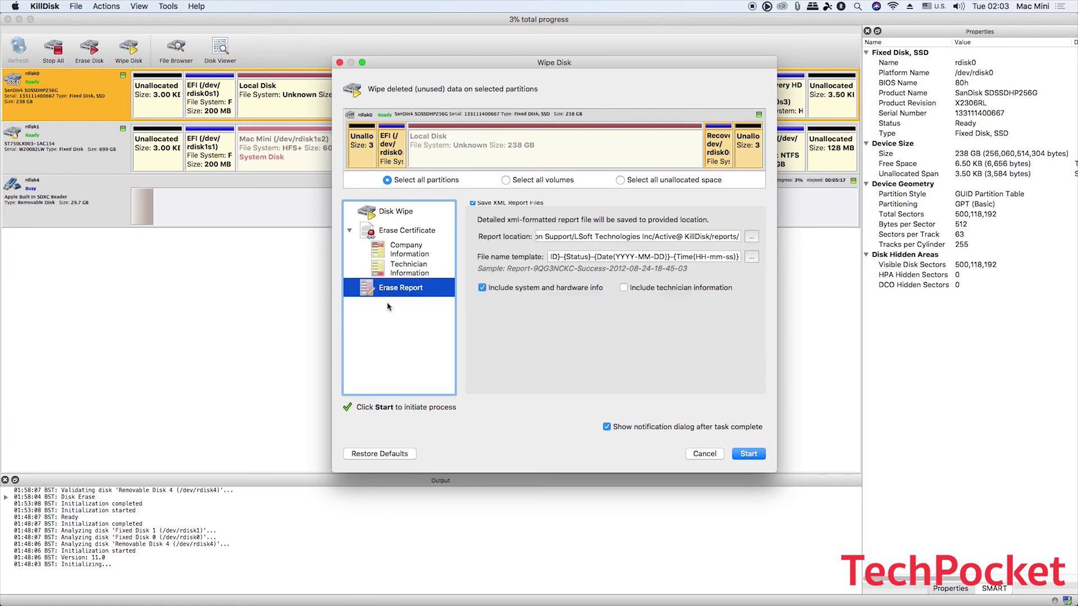
left_click(406, 213)
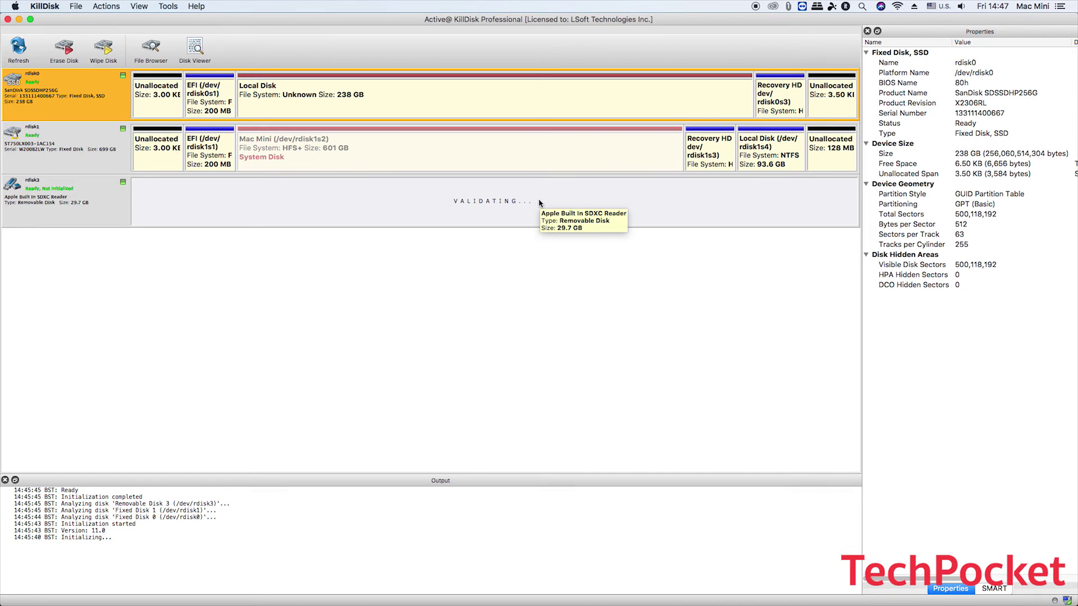
Quit KillDisk from the KillDisk menu
left_click(45, 6)
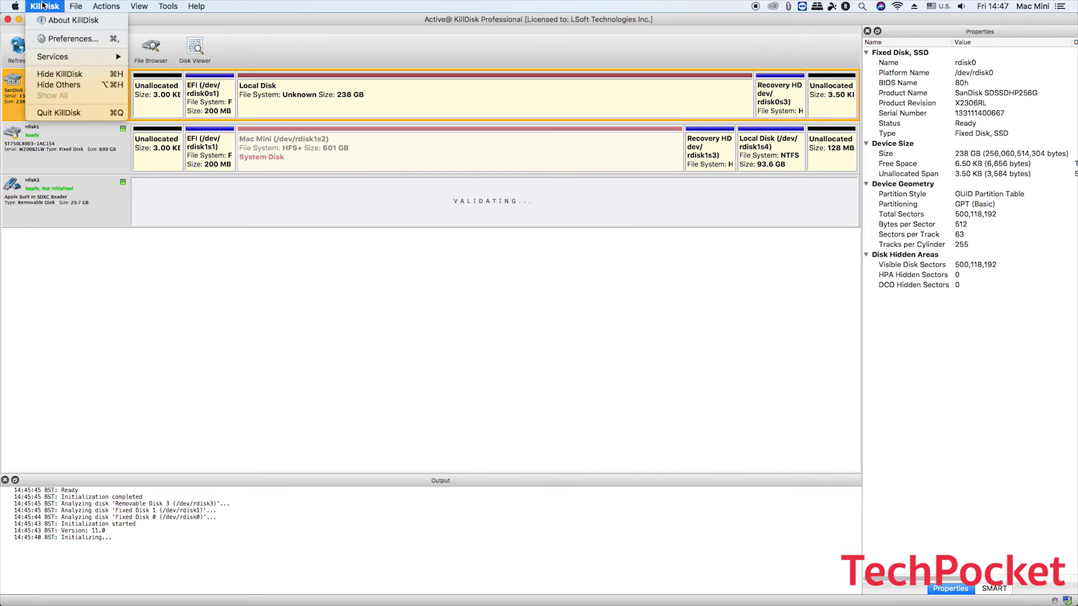
left_click(70, 114)
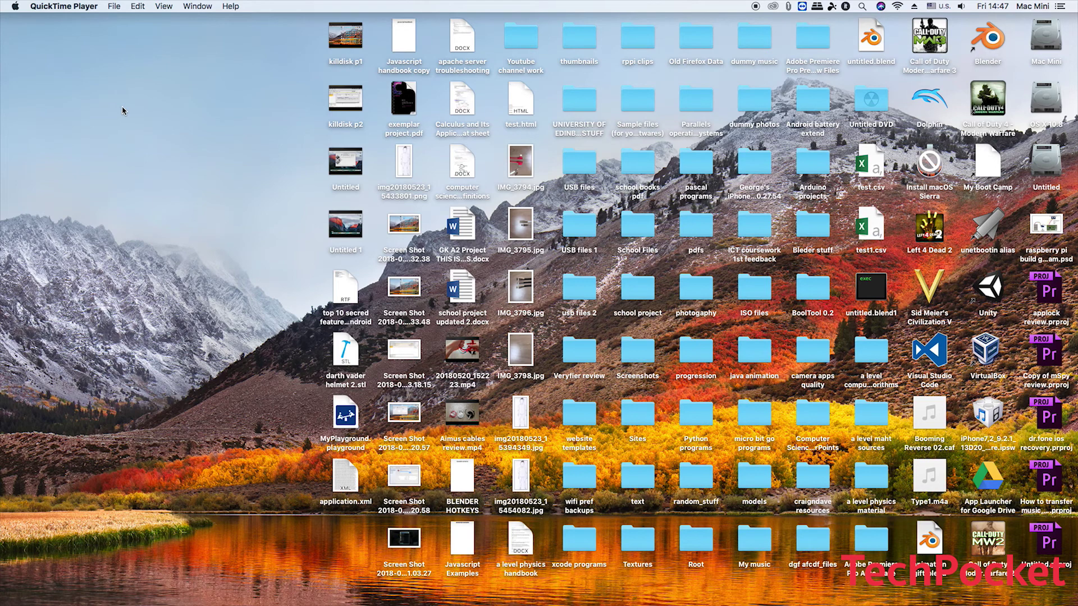
Drag the 'disk not readable' alert lower on the screen
left_click_drag(508, 149, 544, 228)
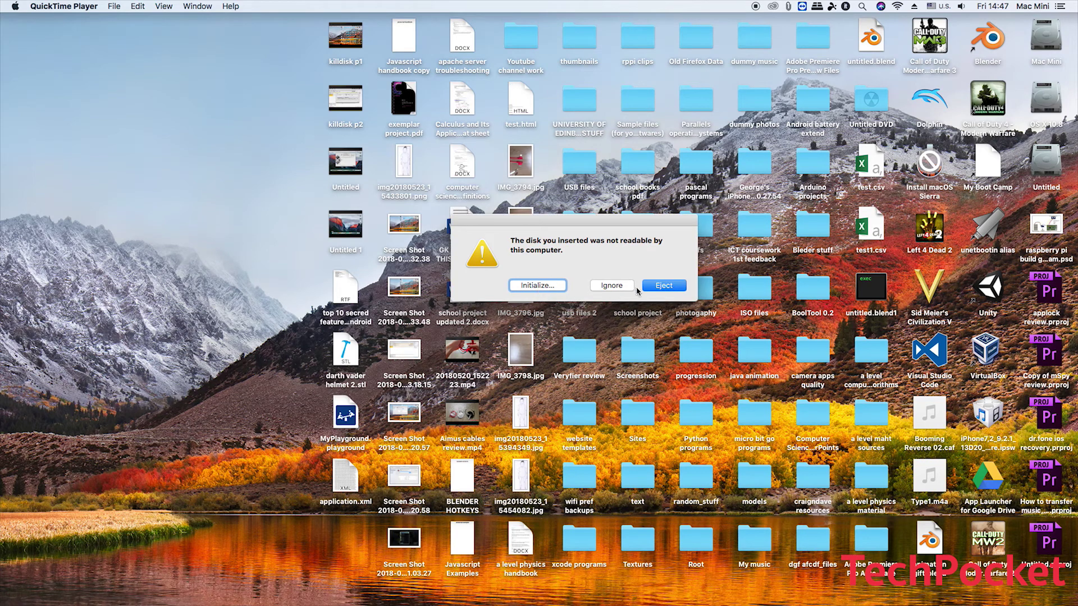
Initialize the unreadable card in Disk Utility, select Apple SDXC Reader Media, and start erasing it
left_click(548, 288)
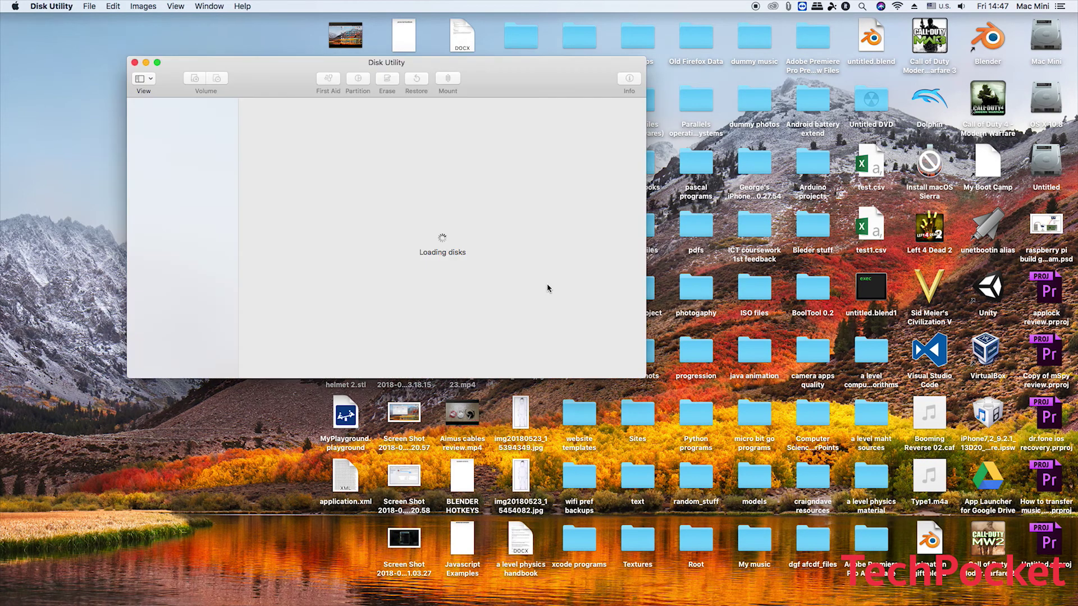
left_click_drag(508, 85, 688, 102)
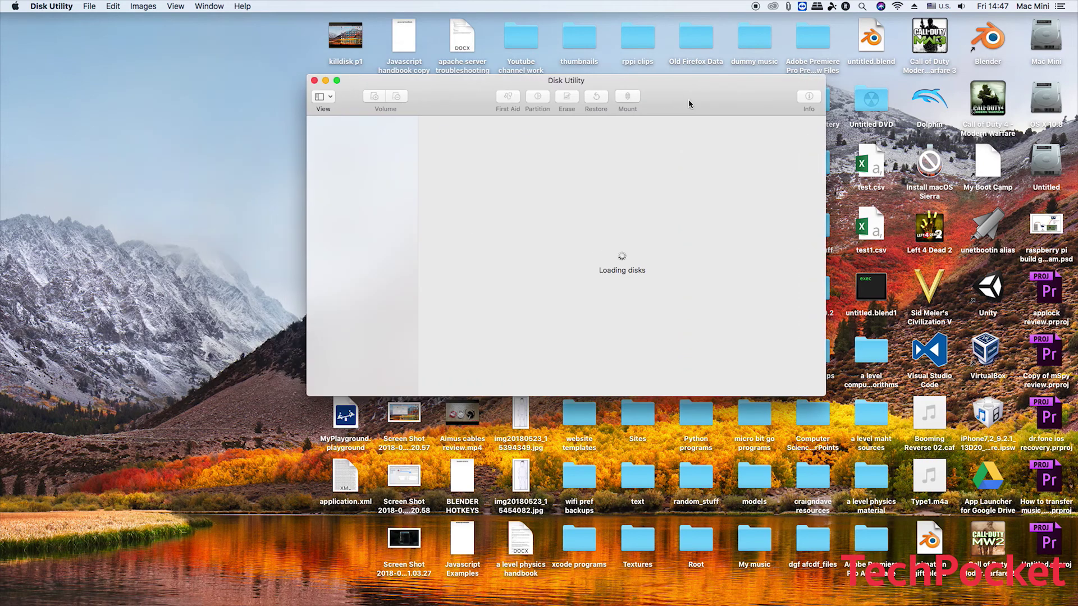
left_click(351, 141)
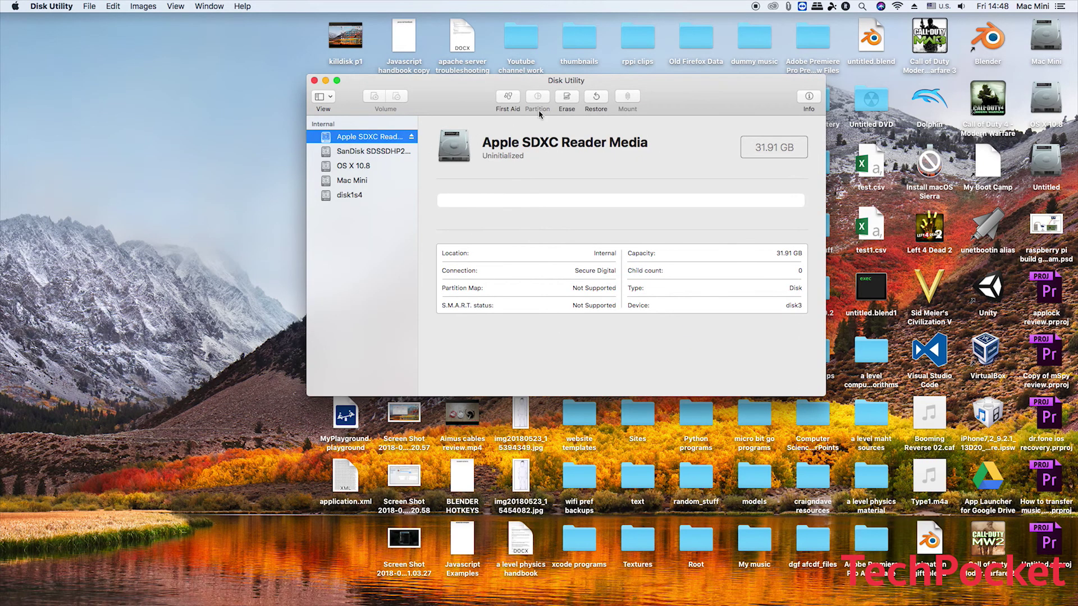
left_click(567, 98)
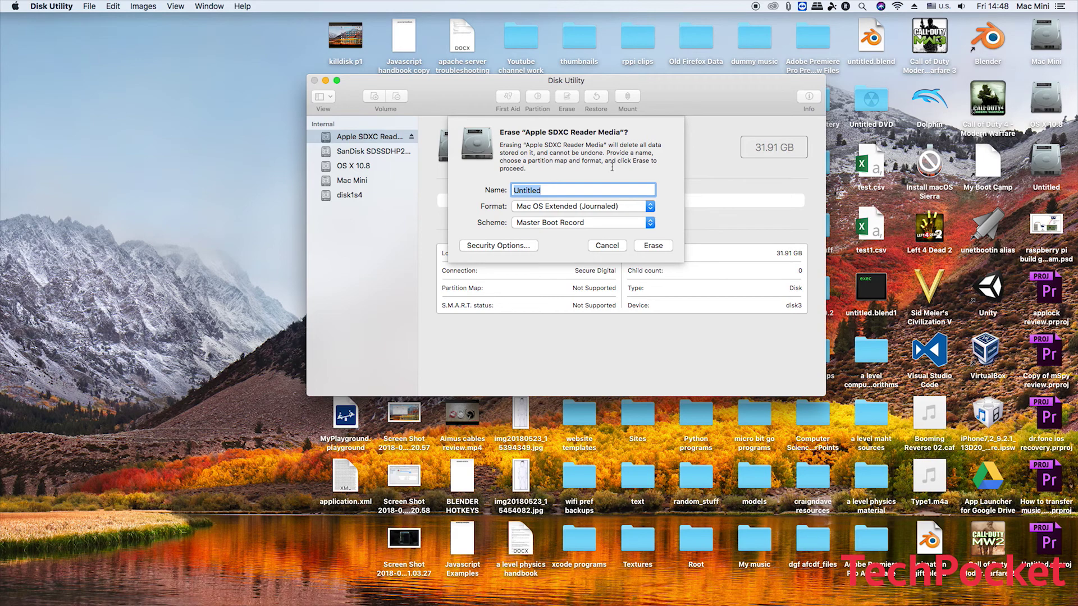
Erase the card as ExFAT and dismiss the finished erase sheet
left_click(575, 212)
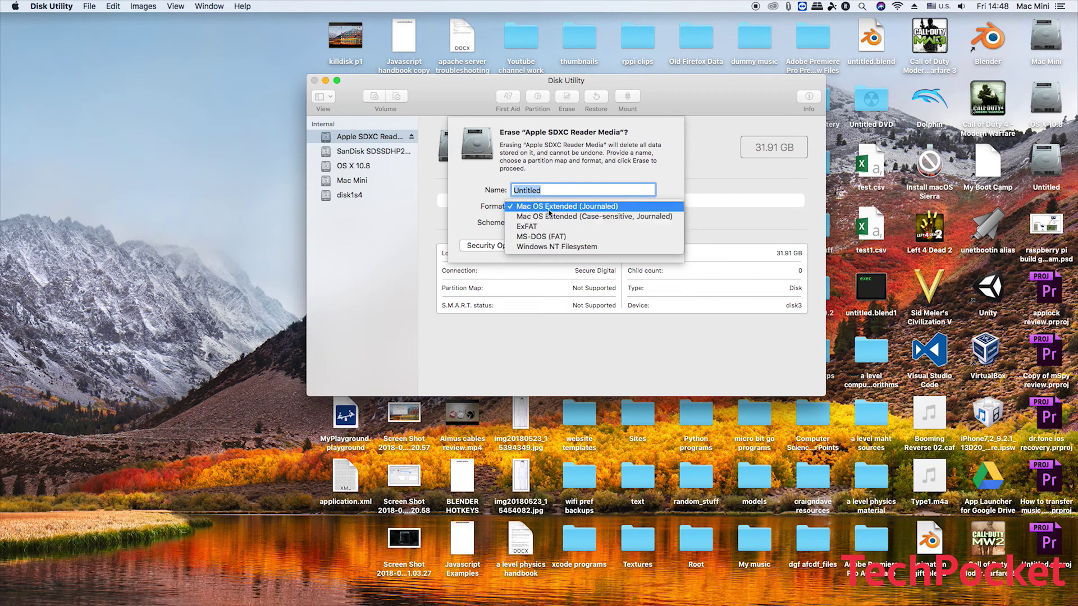
left_click(557, 229)
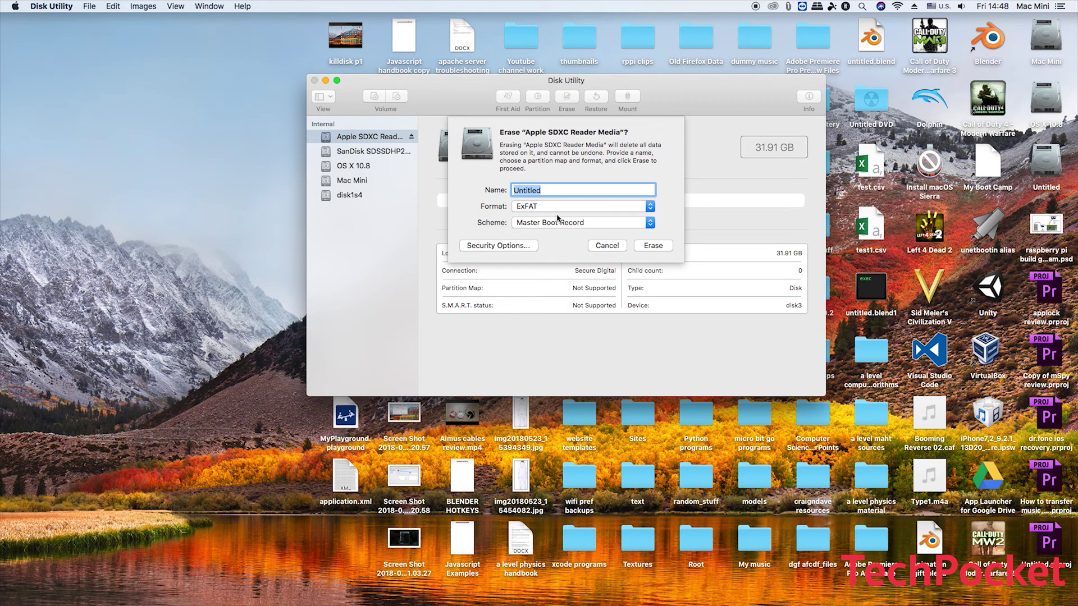
left_click(654, 247)
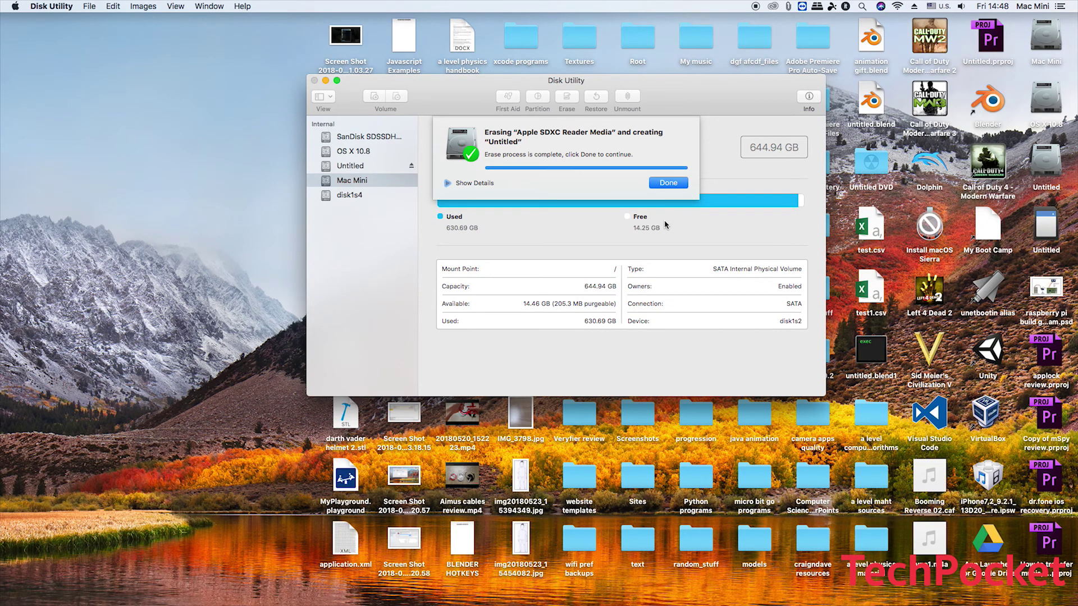
left_click(668, 183)
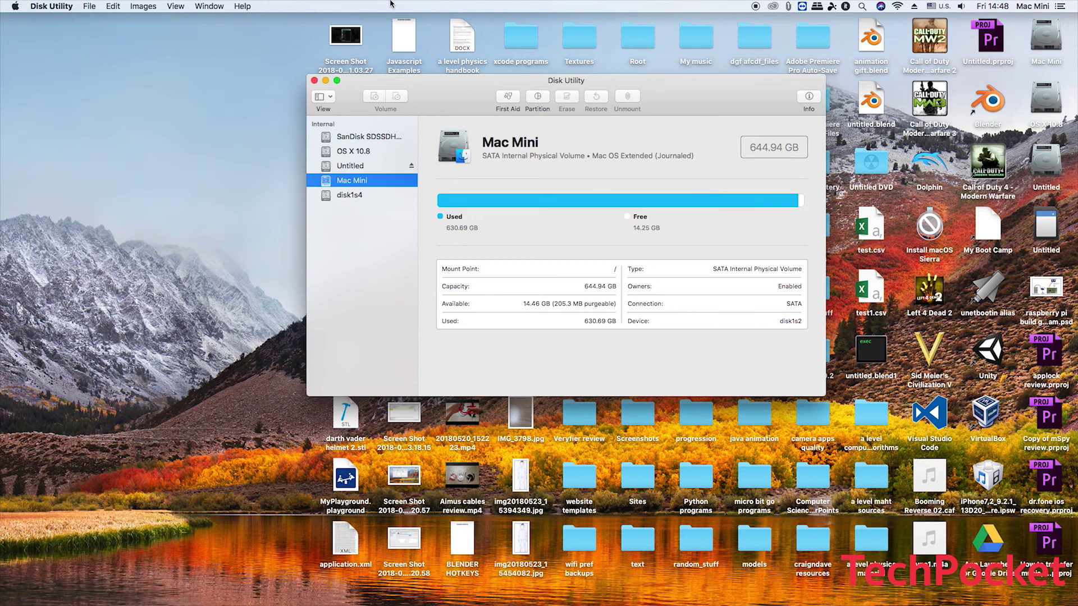
Minimise Disk Utility and open the Untitled card's window from the desktop
left_click(326, 82)
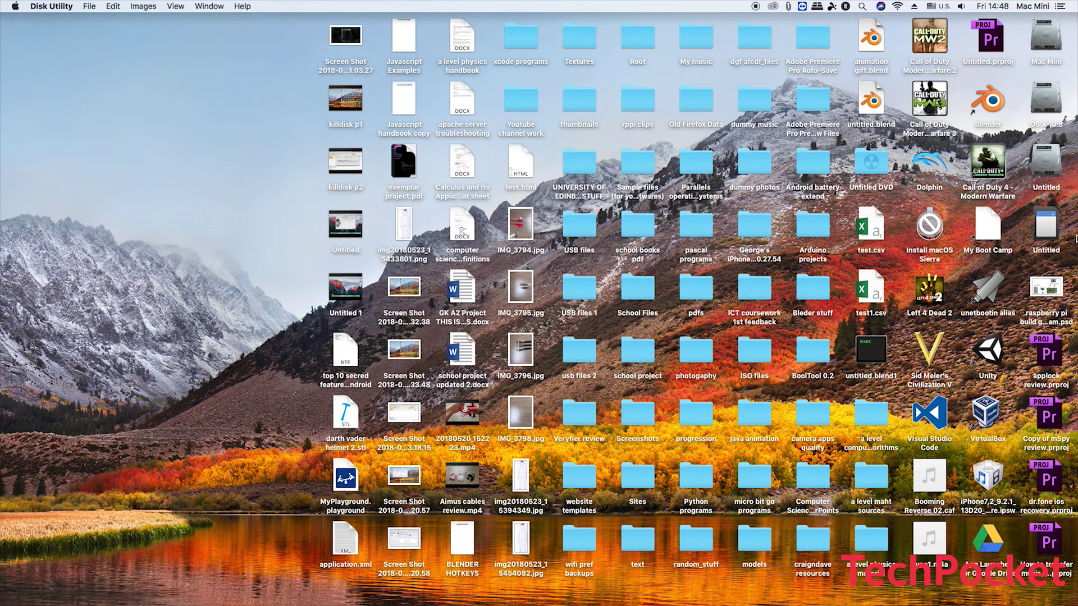
left_click(1055, 232)
double_click(1055, 232)
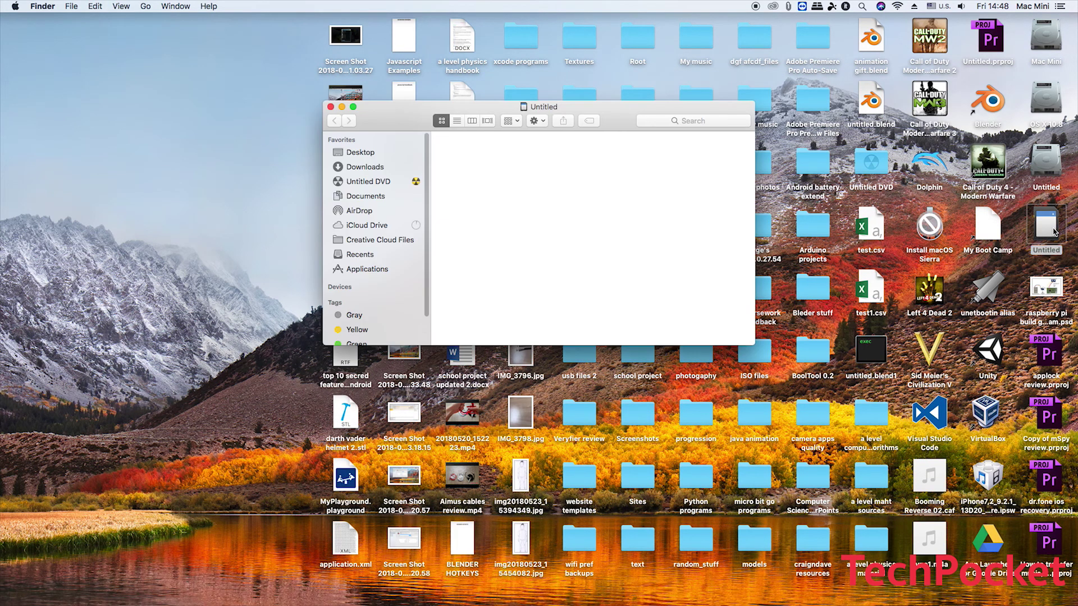
left_click_drag(622, 118, 875, 107)
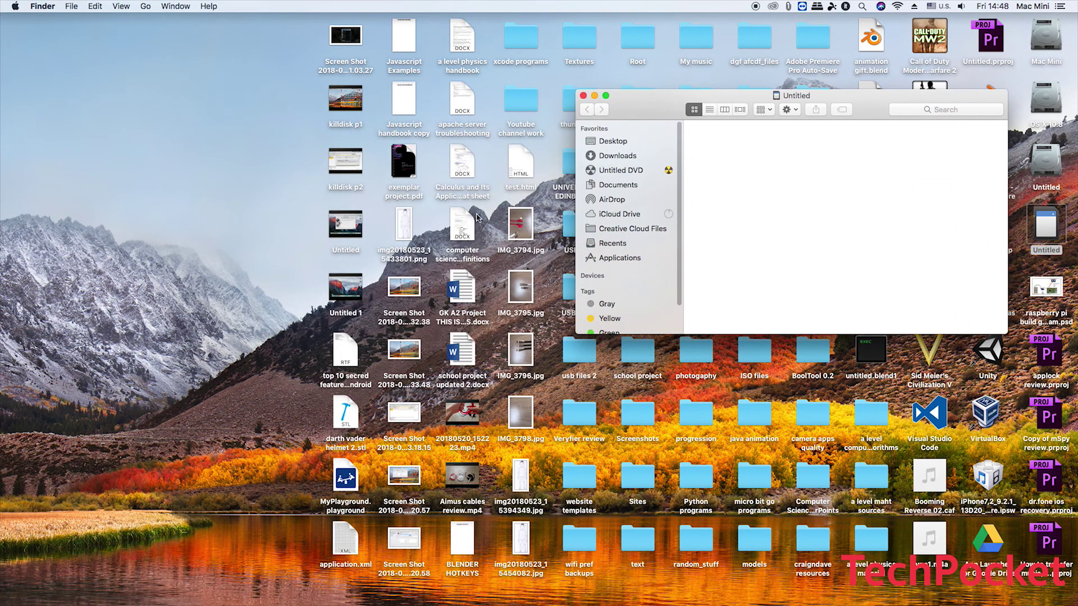
left_click_drag(658, 110, 643, 96)
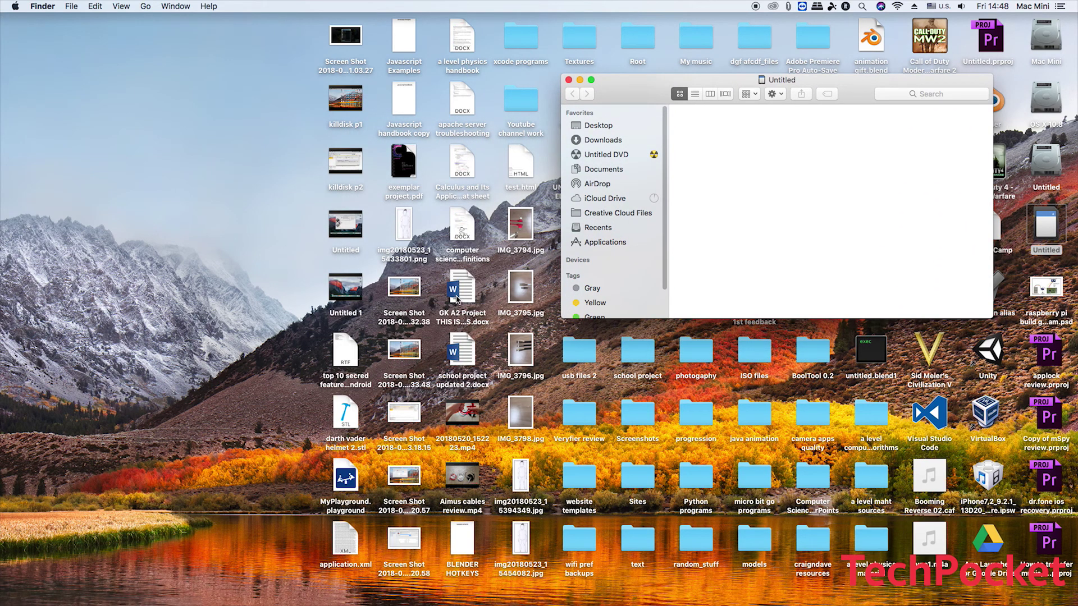
Paste the GK A2 Project document from the desktop onto the Untitled card
left_click(457, 299)
left_click(756, 200)
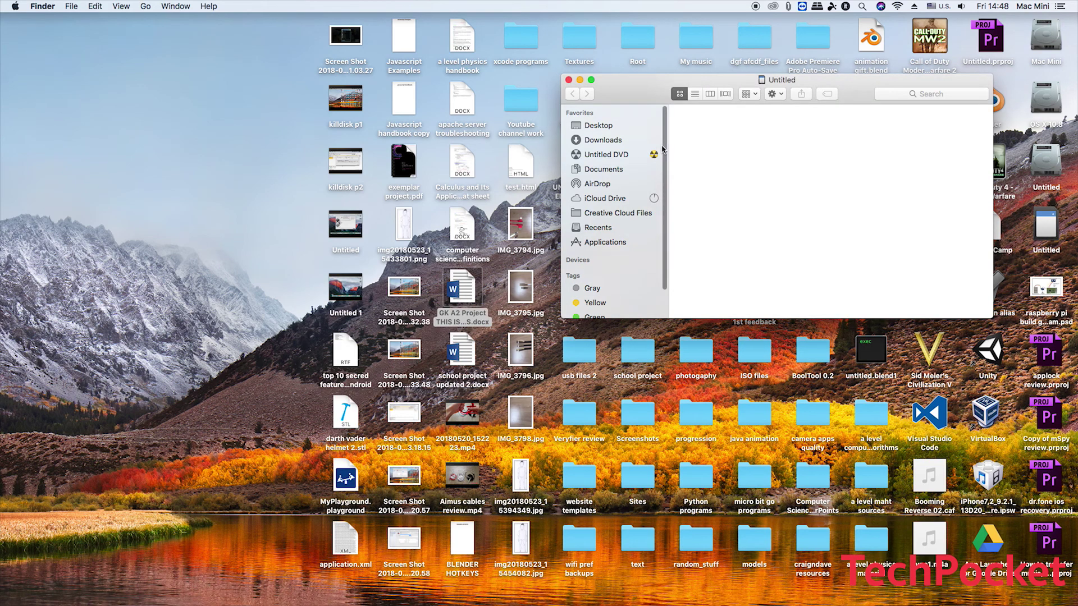
key("super+v")
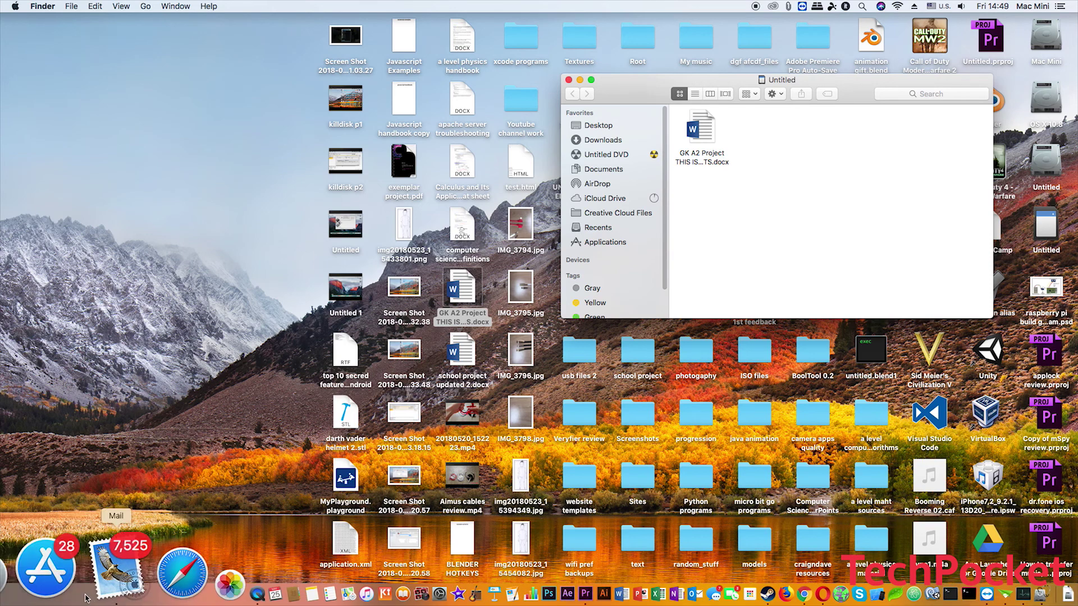
Relaunch Active@ KillDisk from Launchpad and begin entering the admin password to authorise it
left_click(60, 571)
left_click(754, 267)
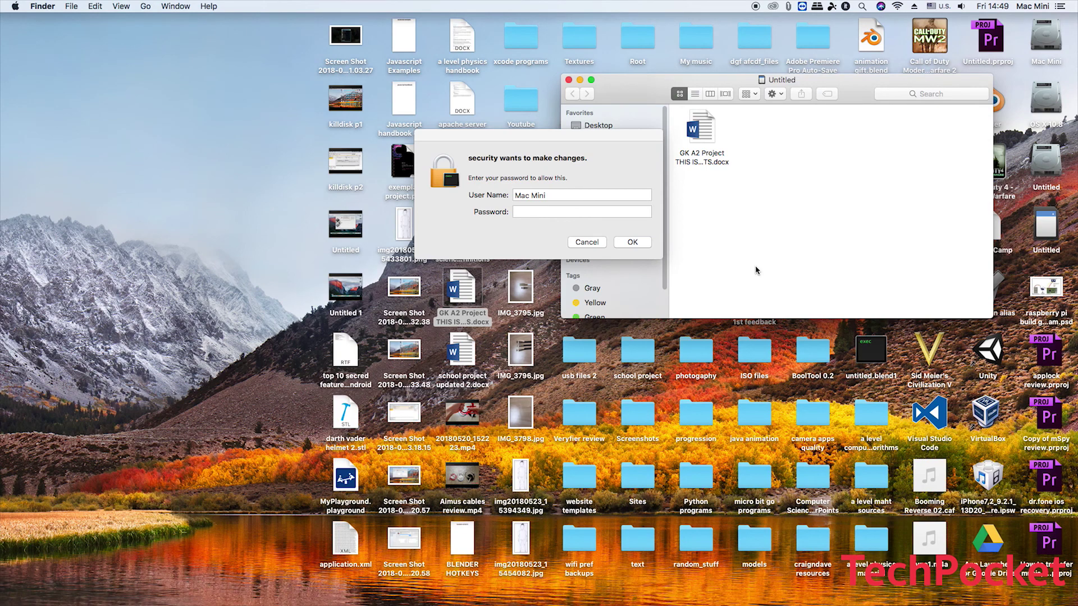
left_click(603, 212)
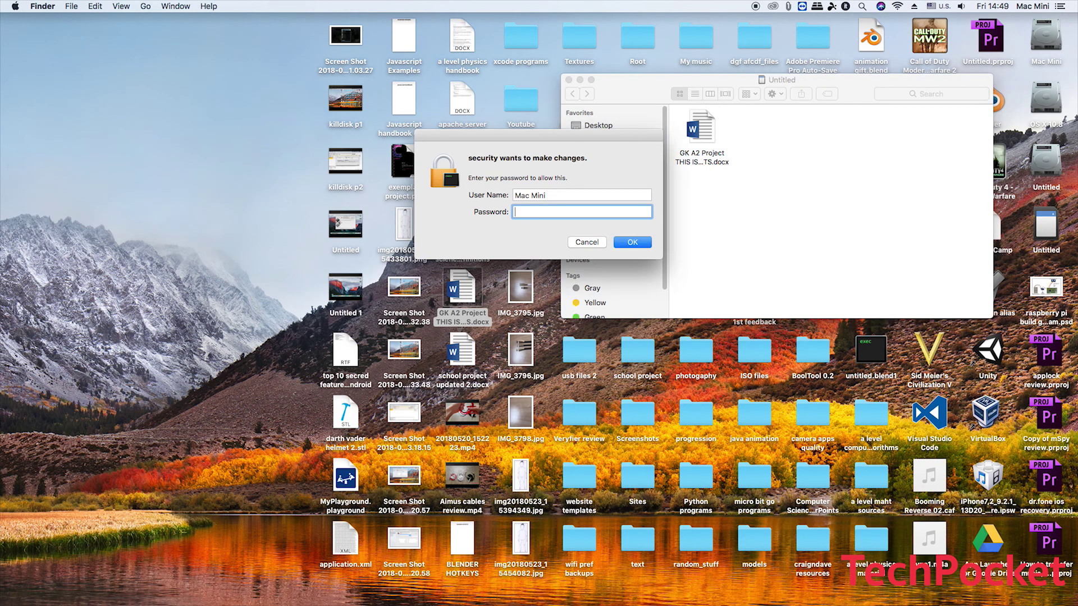